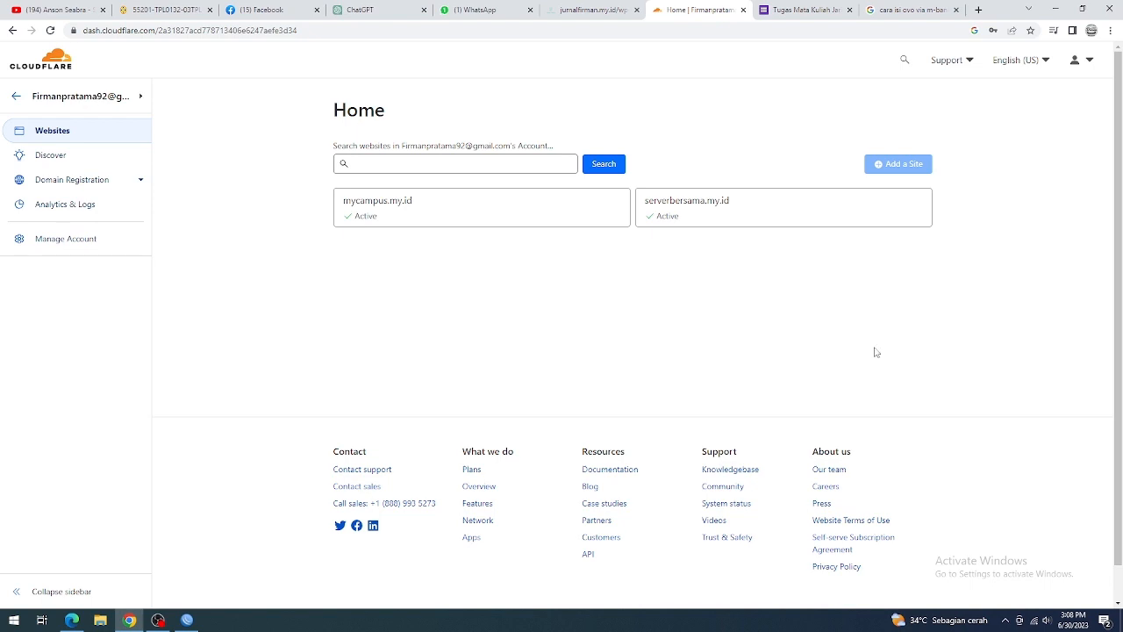
Step: Open the DNS records of the serverbersama.my.id site and highlight the first A record's IP address
click(715, 207)
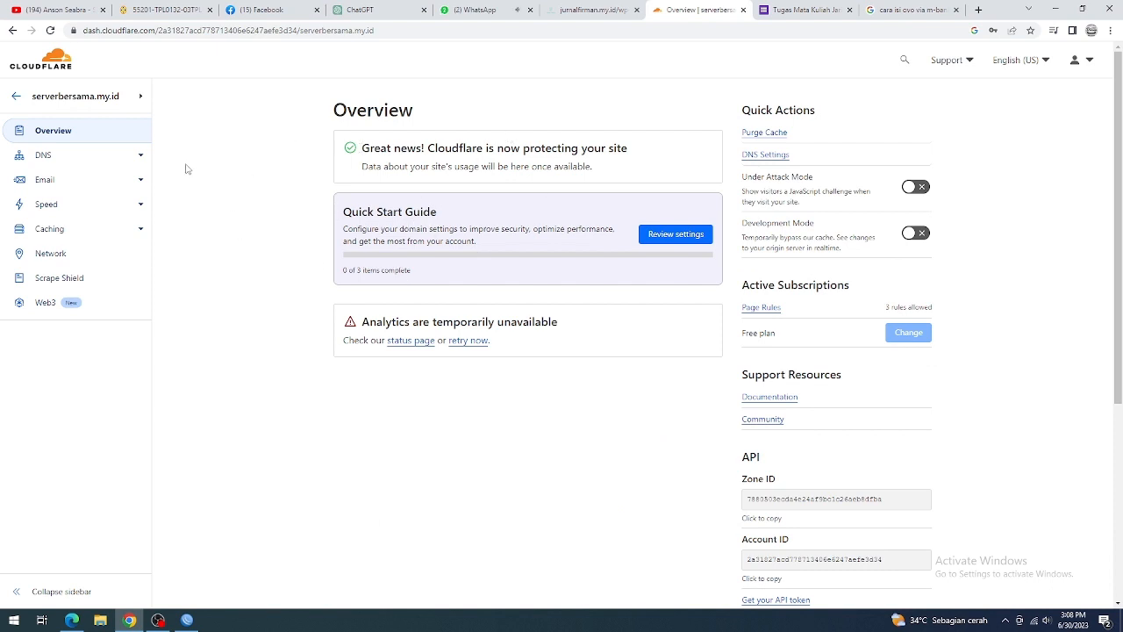
click(88, 155)
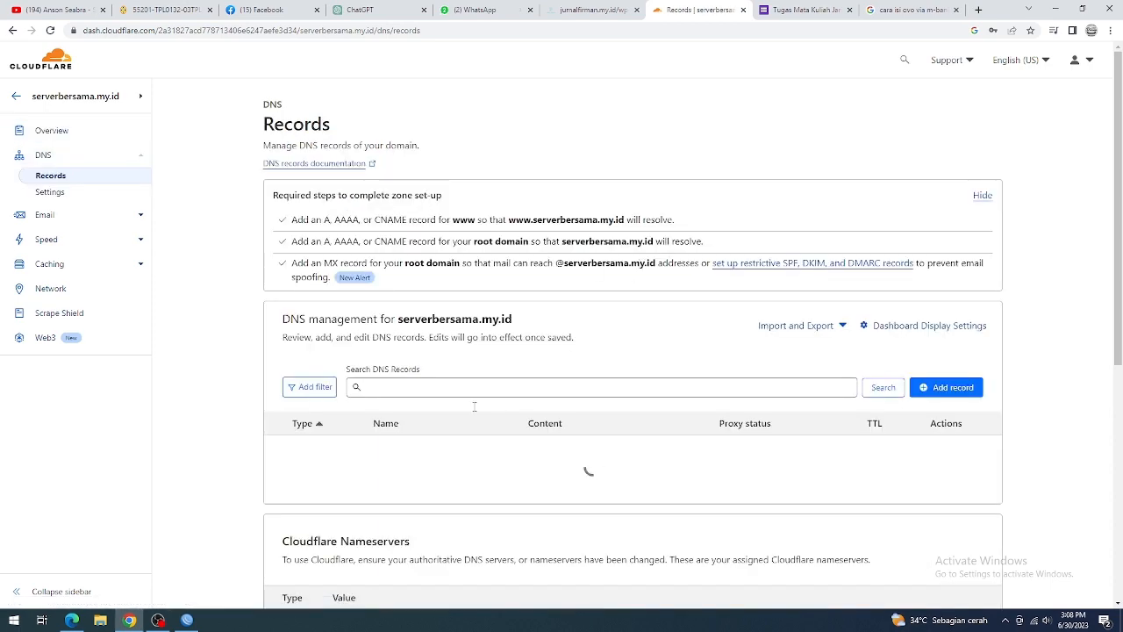
scroll(465, 390, down, 2)
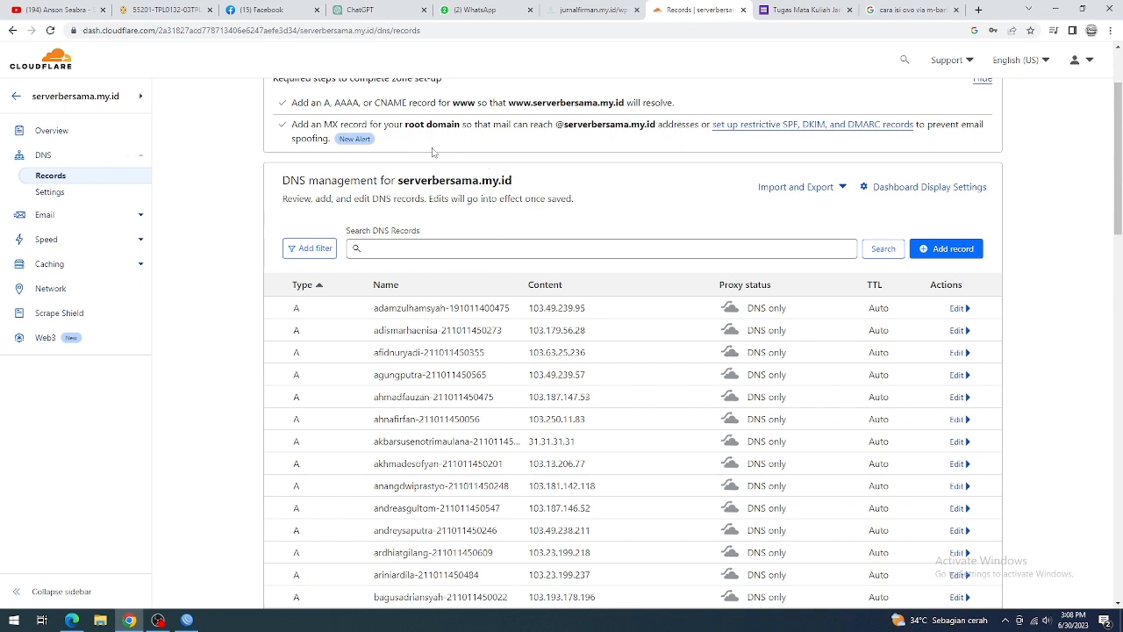
click(113, 200)
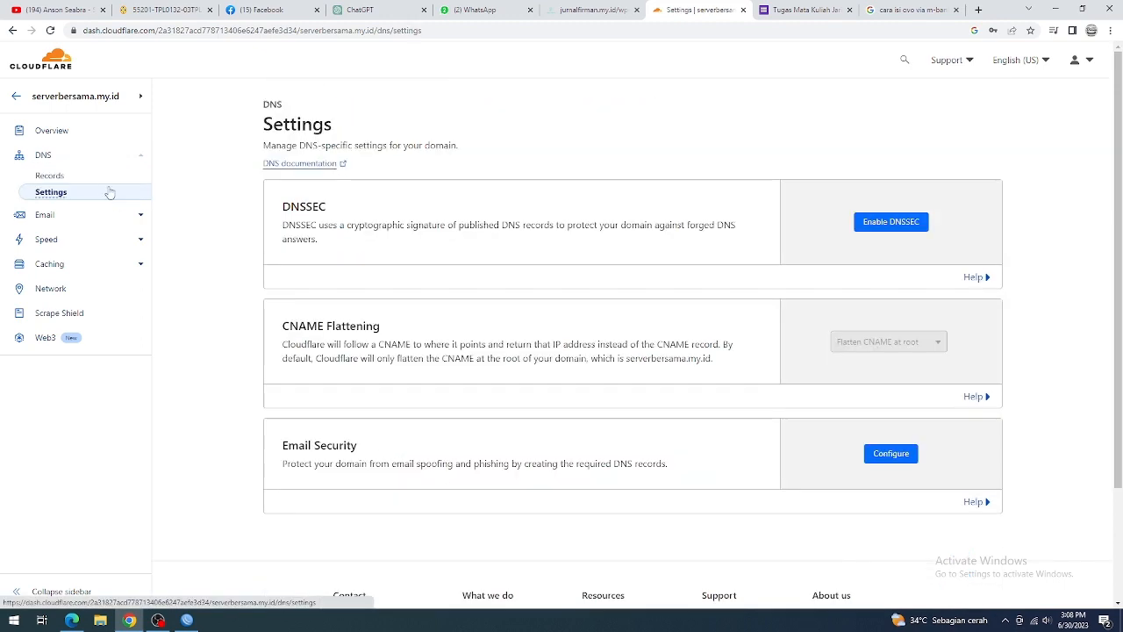
click(106, 182)
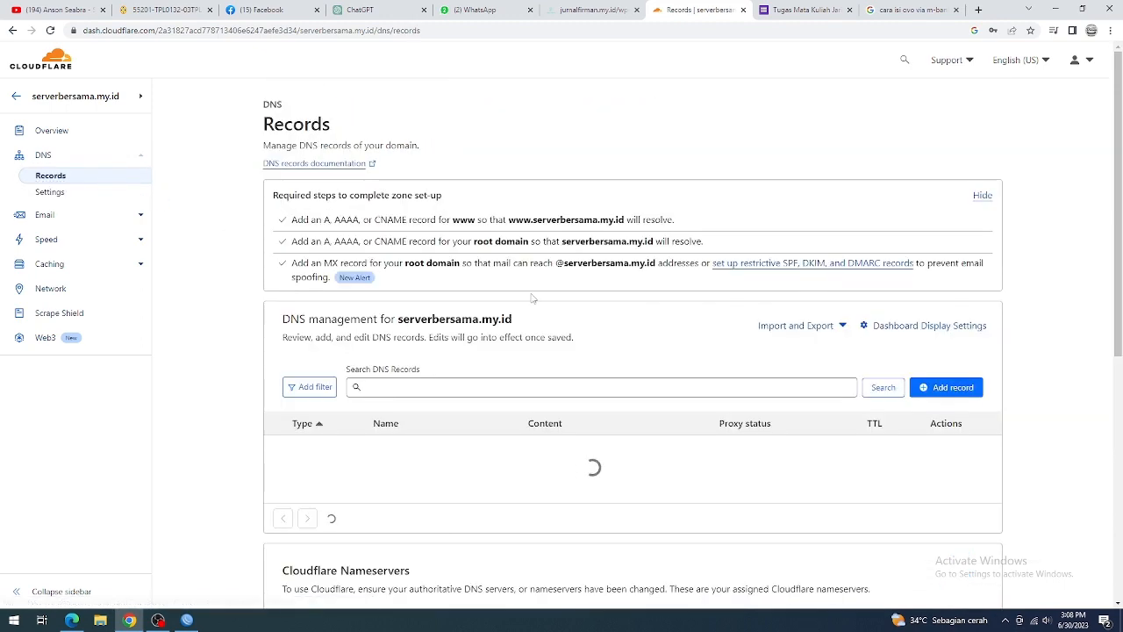
scroll(526, 334, down, 1)
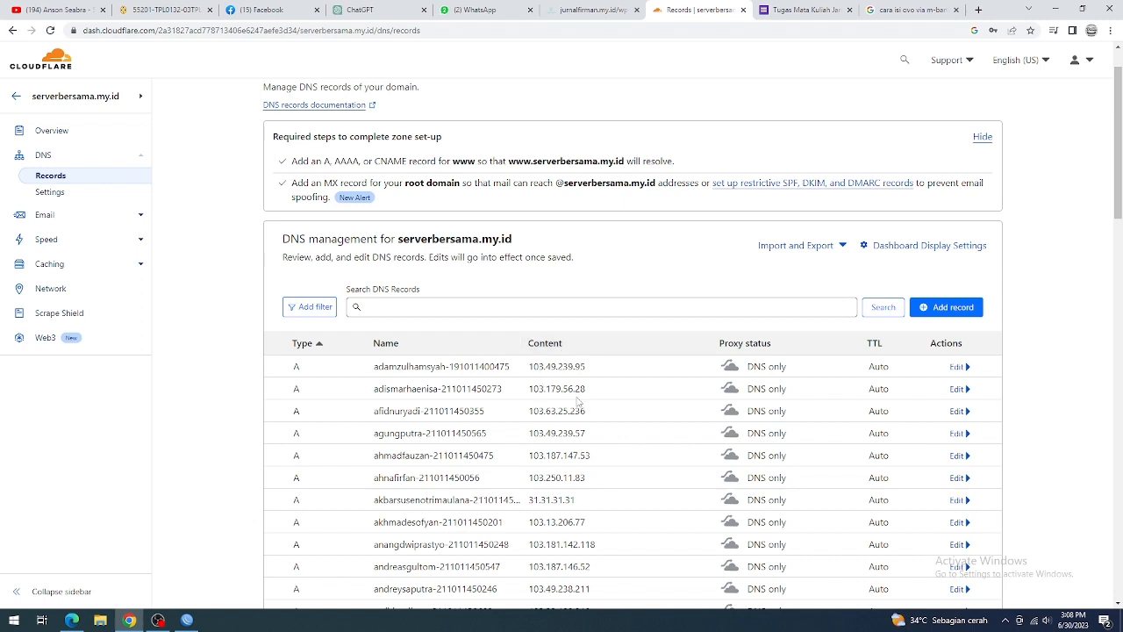
drag(594, 372, 527, 372)
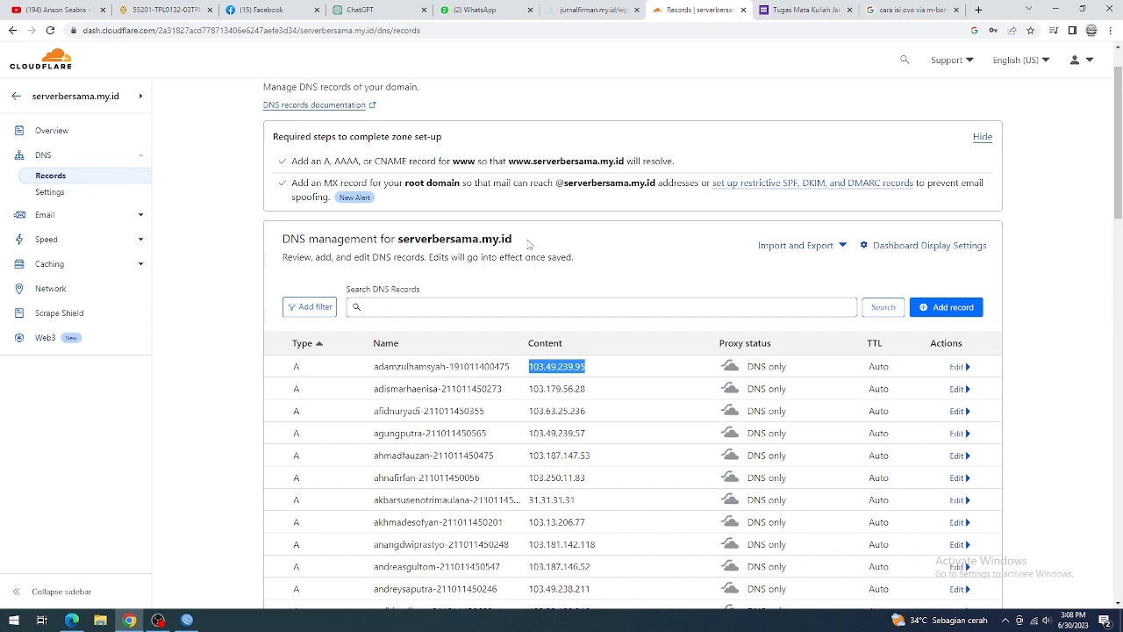
Step: Compose the first A record's full hostname in the record search field by joining its name with serverbersama.my.id
click(393, 309)
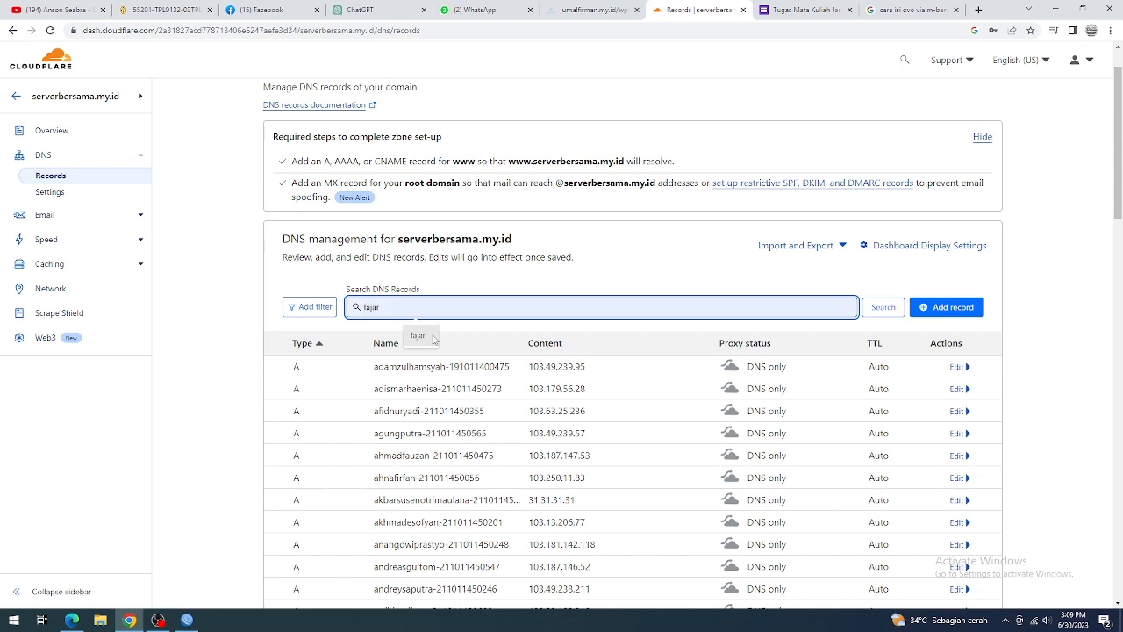
drag(509, 366, 379, 377)
key(ctrl+c)
click(377, 307)
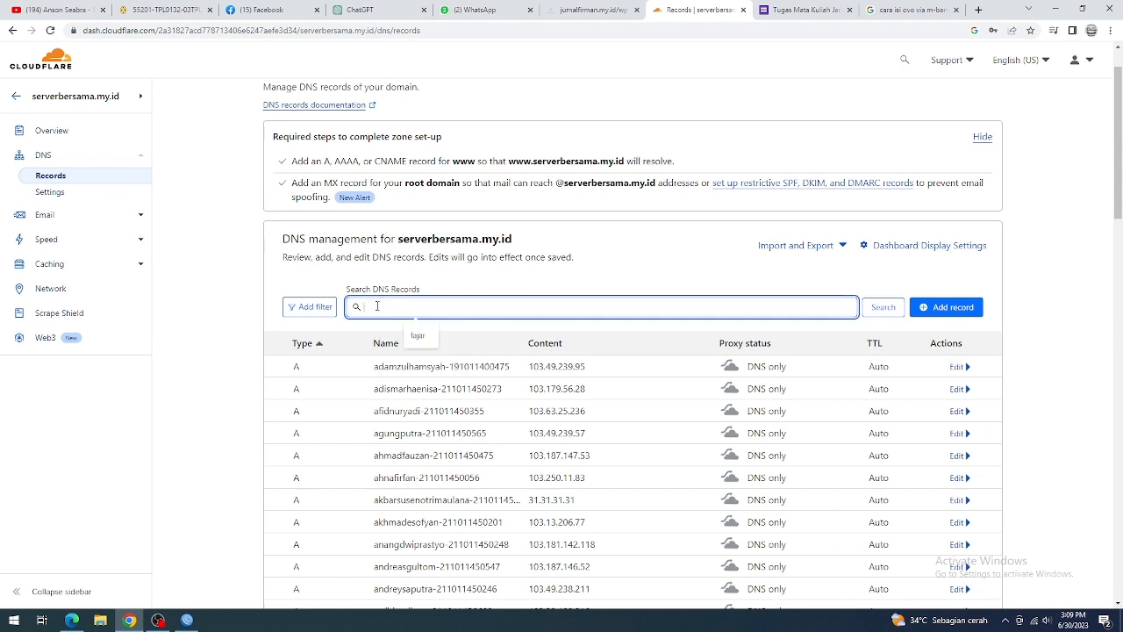
key(ctrl+v)
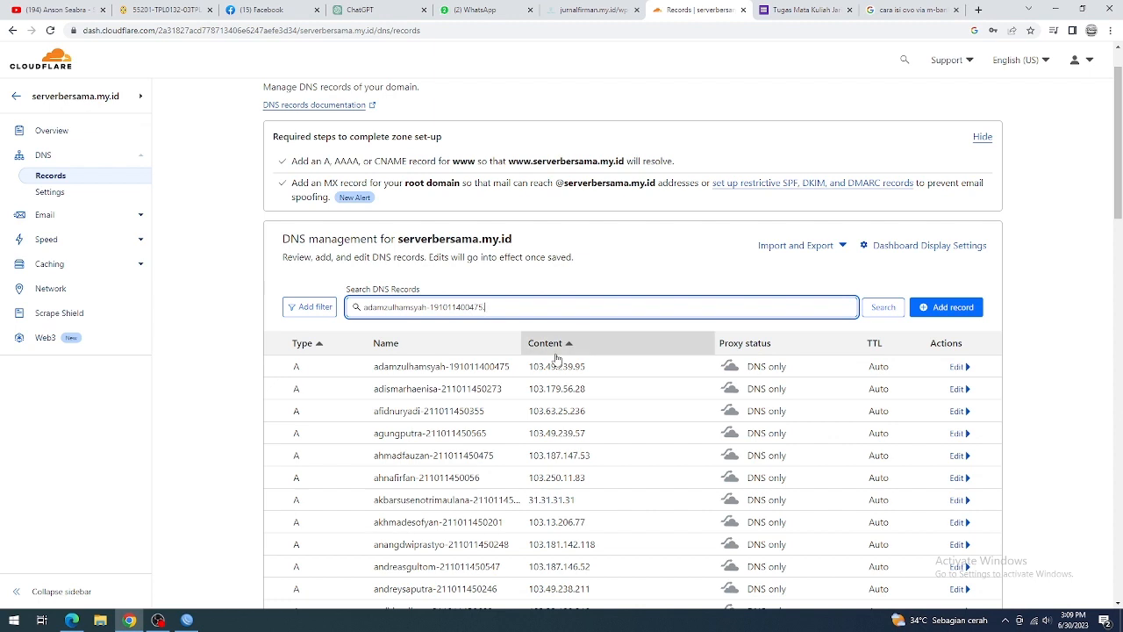
drag(513, 237, 400, 244)
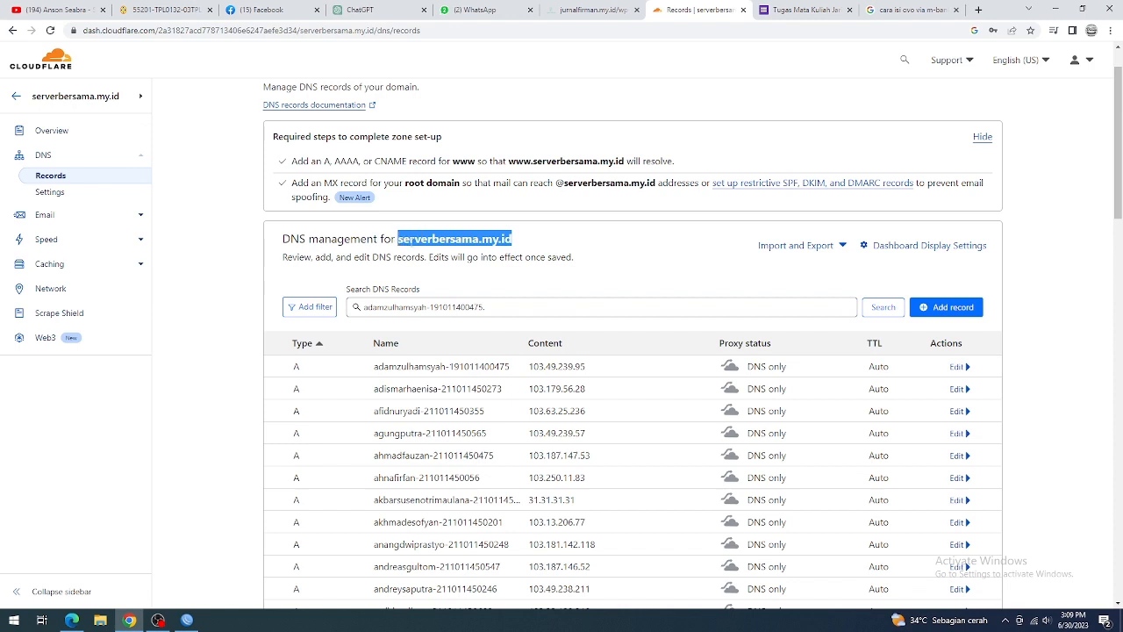
click(514, 306)
key(ctrl+v)
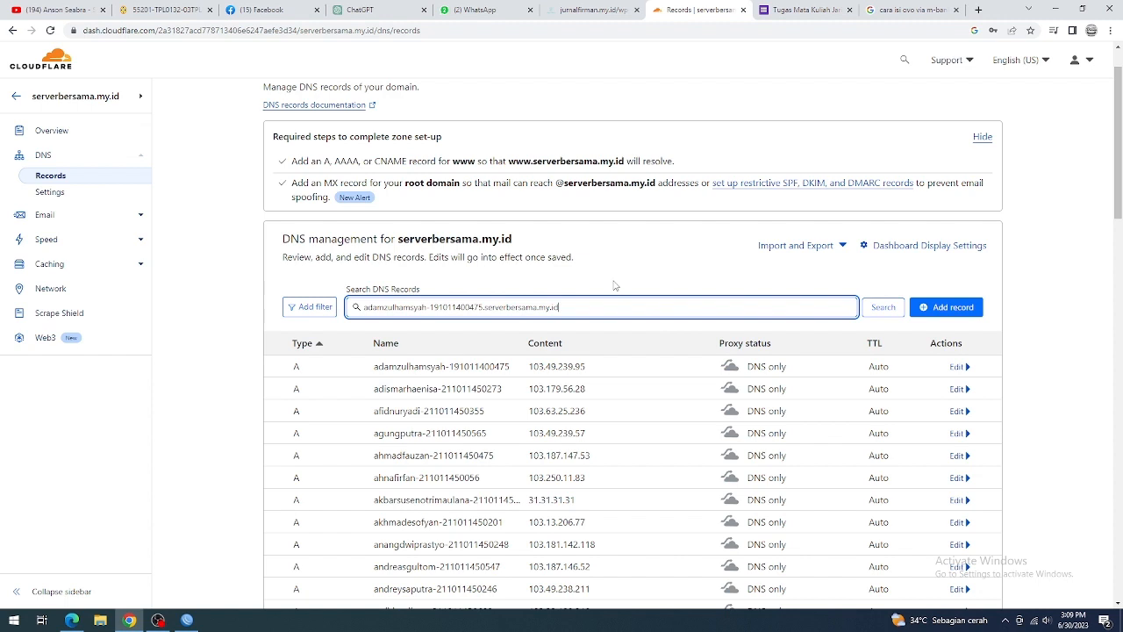
Step: Start a new A record and copy the first listed record's subdomain into its name
click(939, 314)
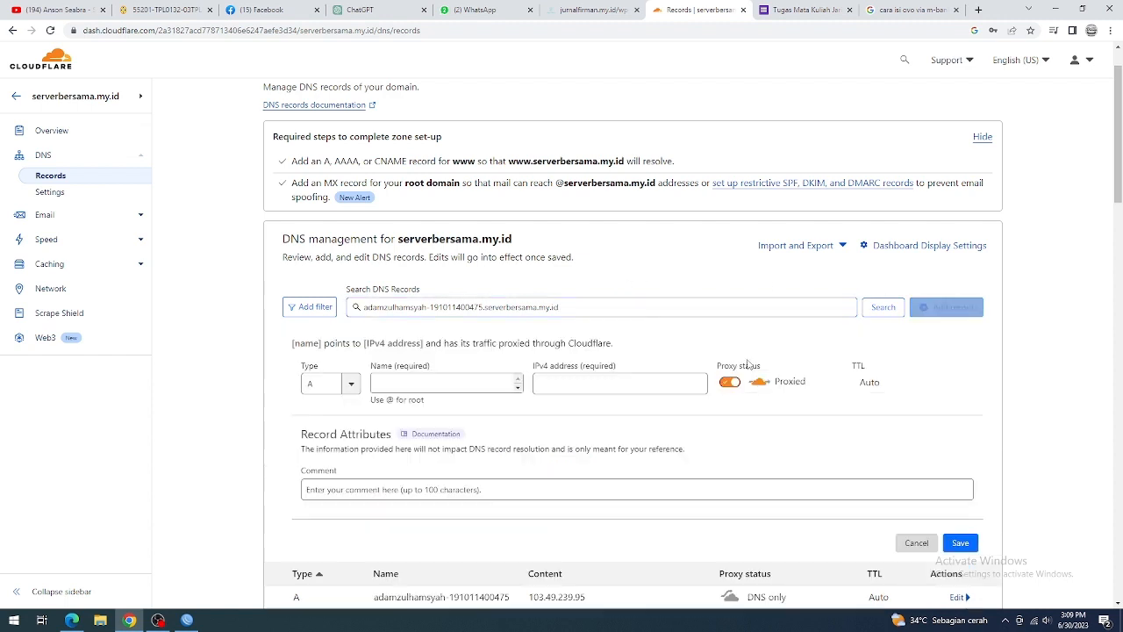
click(487, 386)
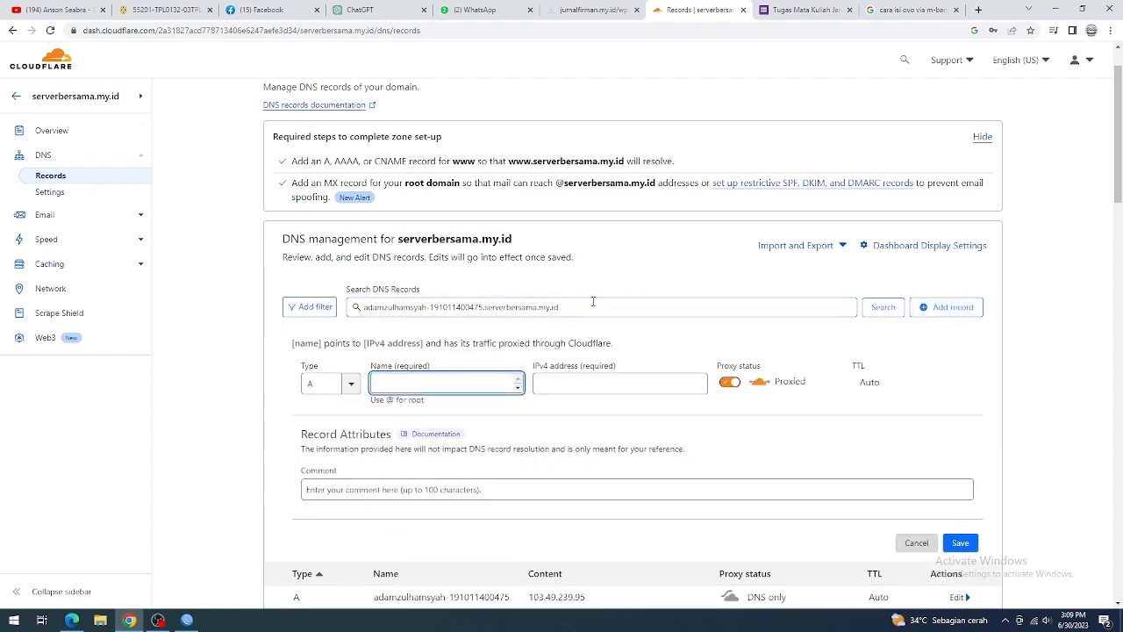
drag(593, 305, 358, 316)
click(433, 385)
drag(481, 309, 349, 318)
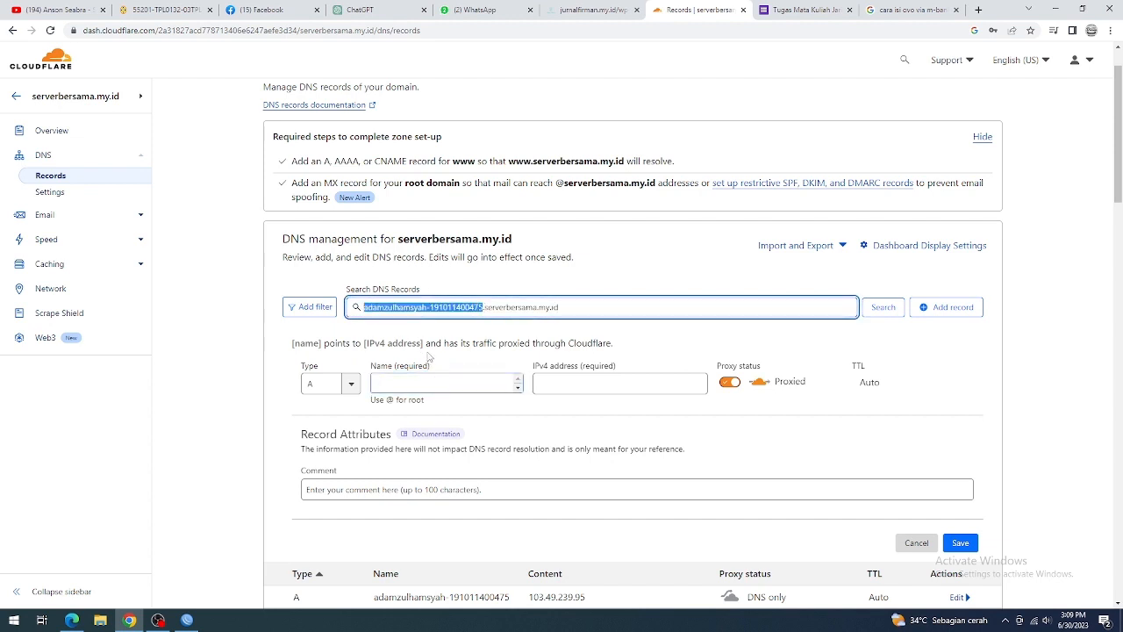
click(428, 383)
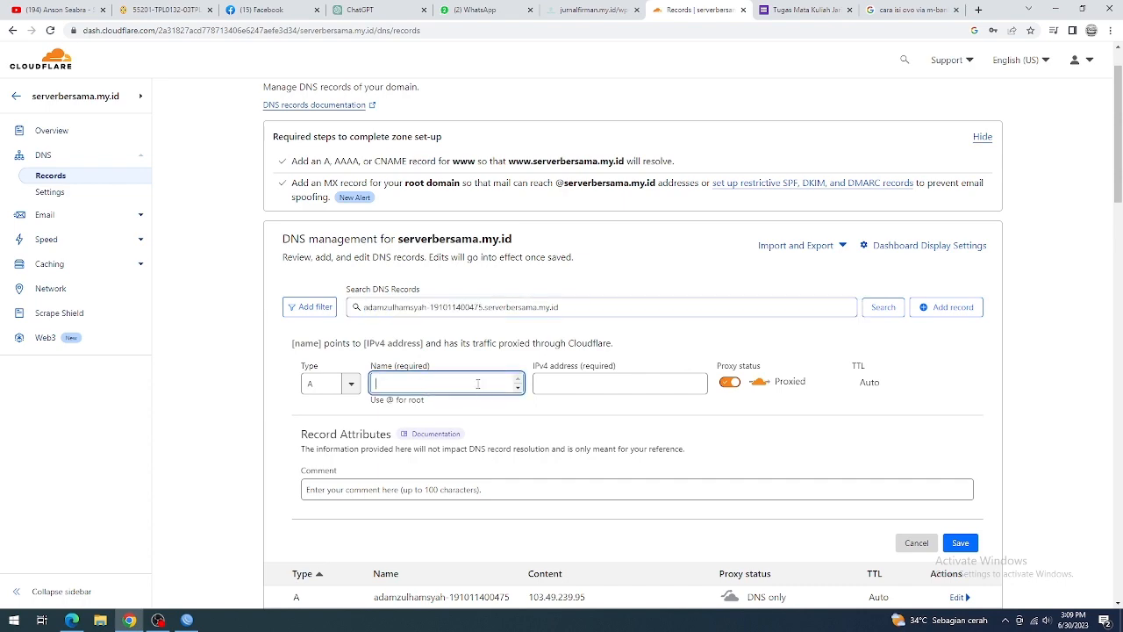
key(ctrl+v)
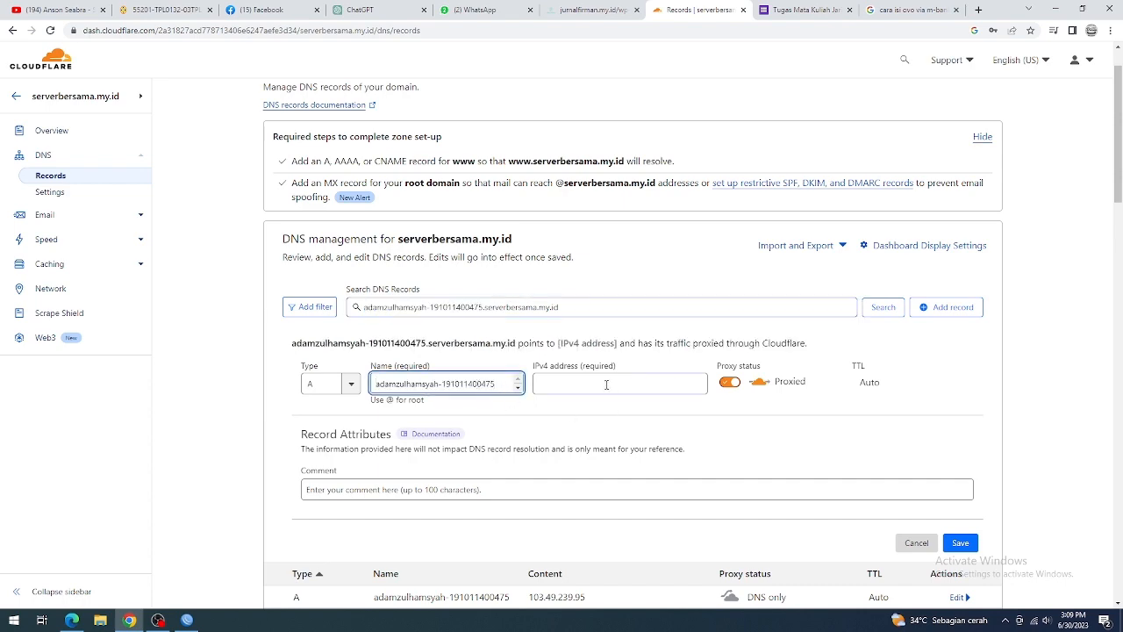
Step: Fill in the new record's IPv4 address as 103.49.239.95 with DNS only proxy status, and cancel the record
click(610, 390)
scroll(570, 365, down, 3)
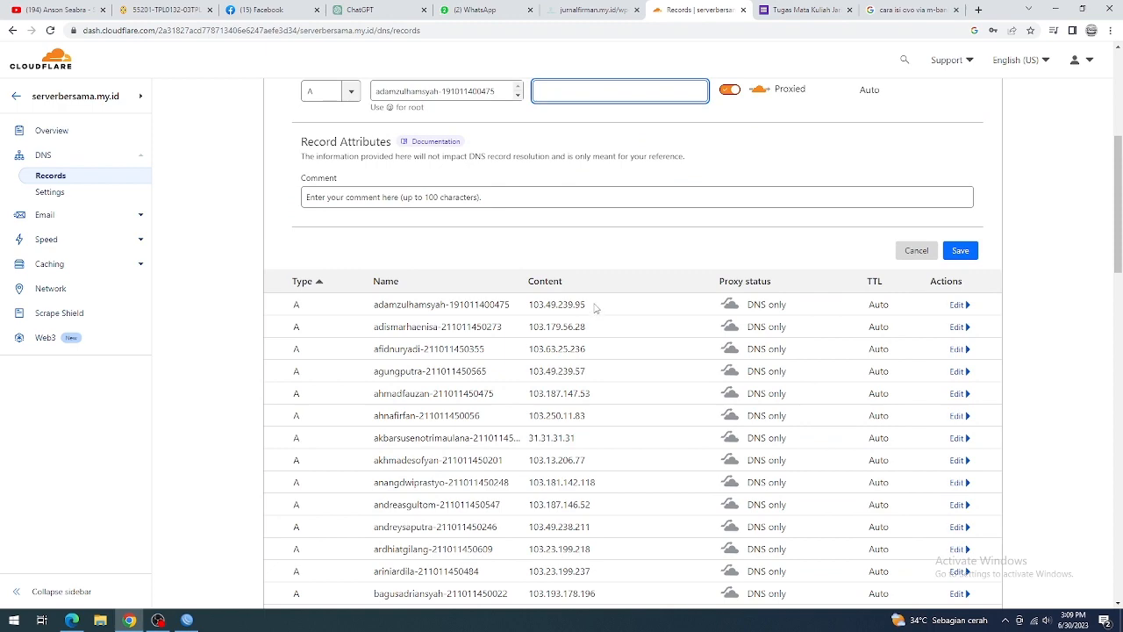
drag(593, 304, 517, 307)
scroll(531, 329, up, 3)
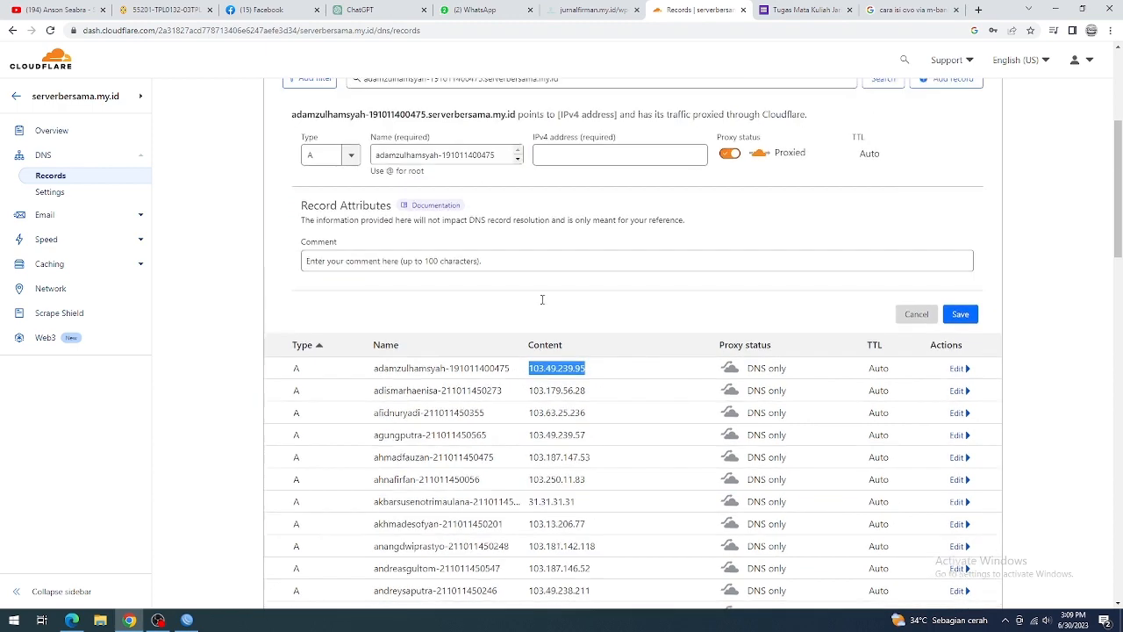
click(618, 268)
key(ctrl+v)
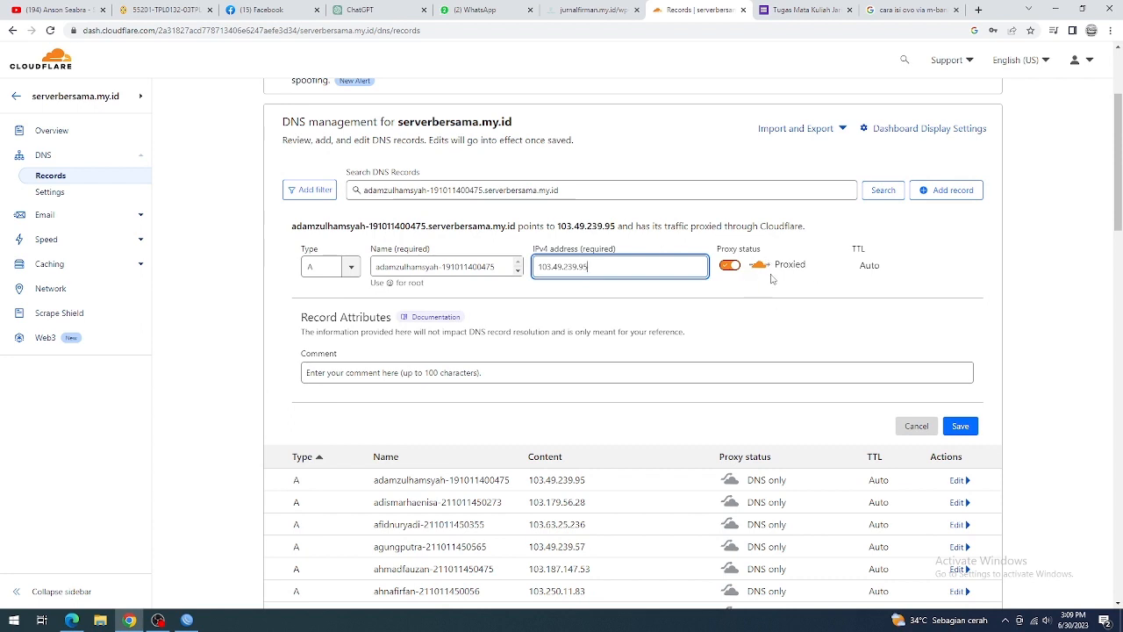
click(729, 266)
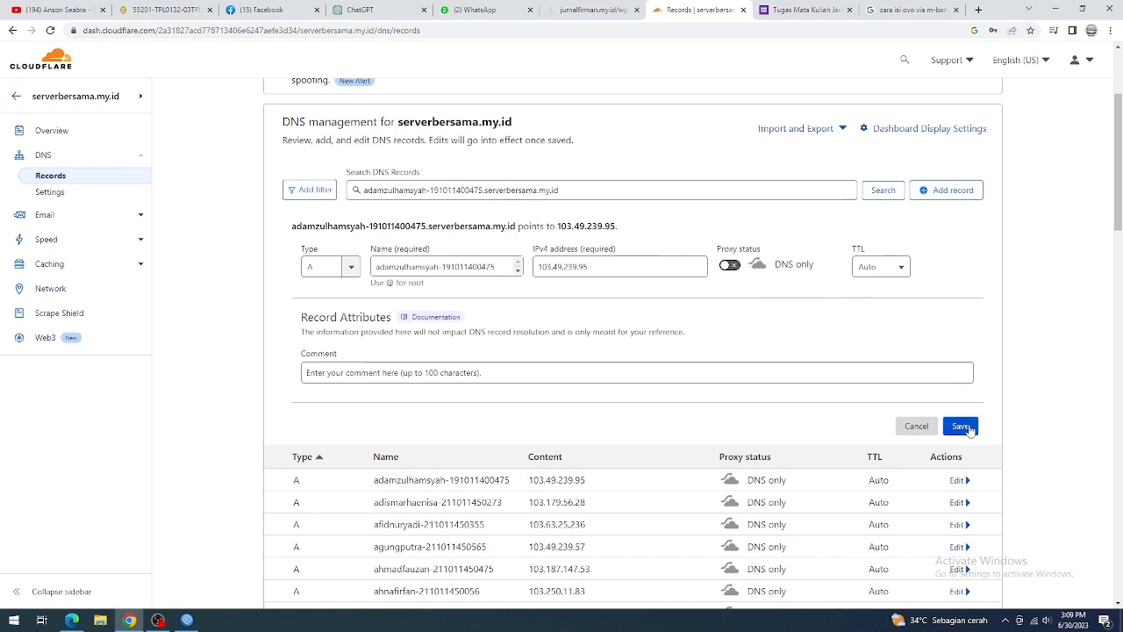
click(914, 428)
Step: Search the DNS records for the student's first name and inspect the matching A record pointing to 116.193.191.25
scroll(761, 153, down, 1)
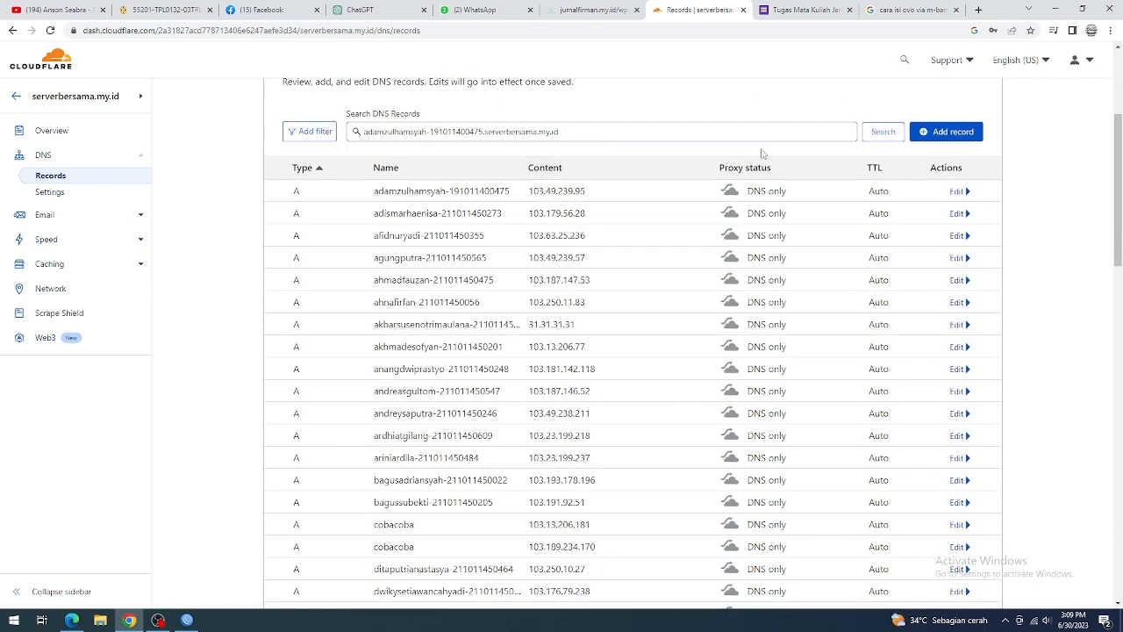
triple_click(815, 138)
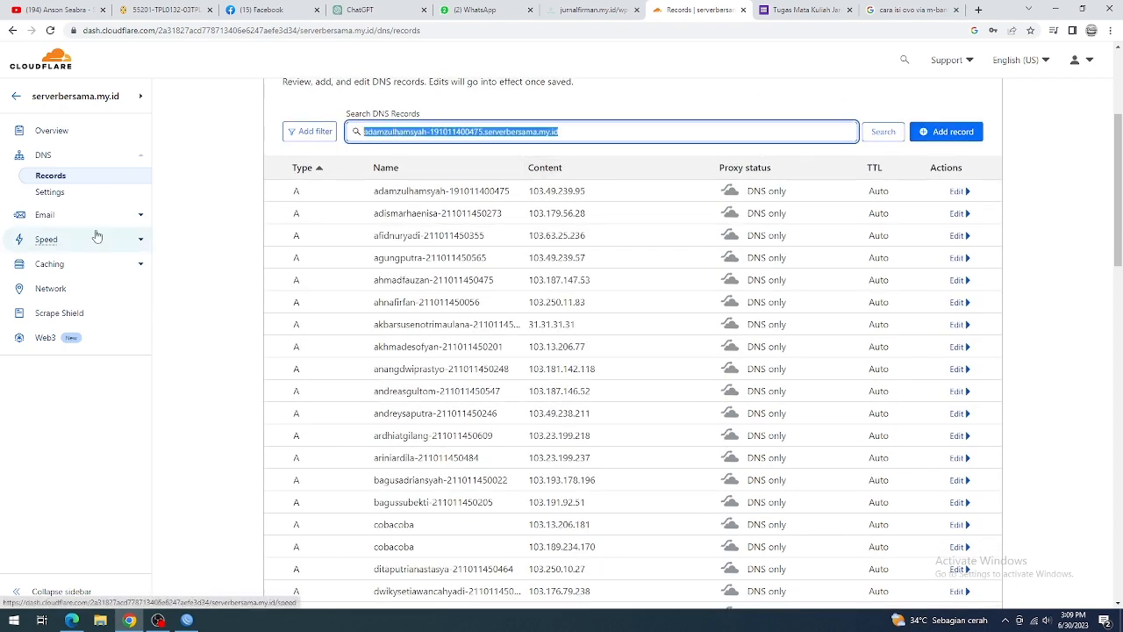
key(BackSpace)
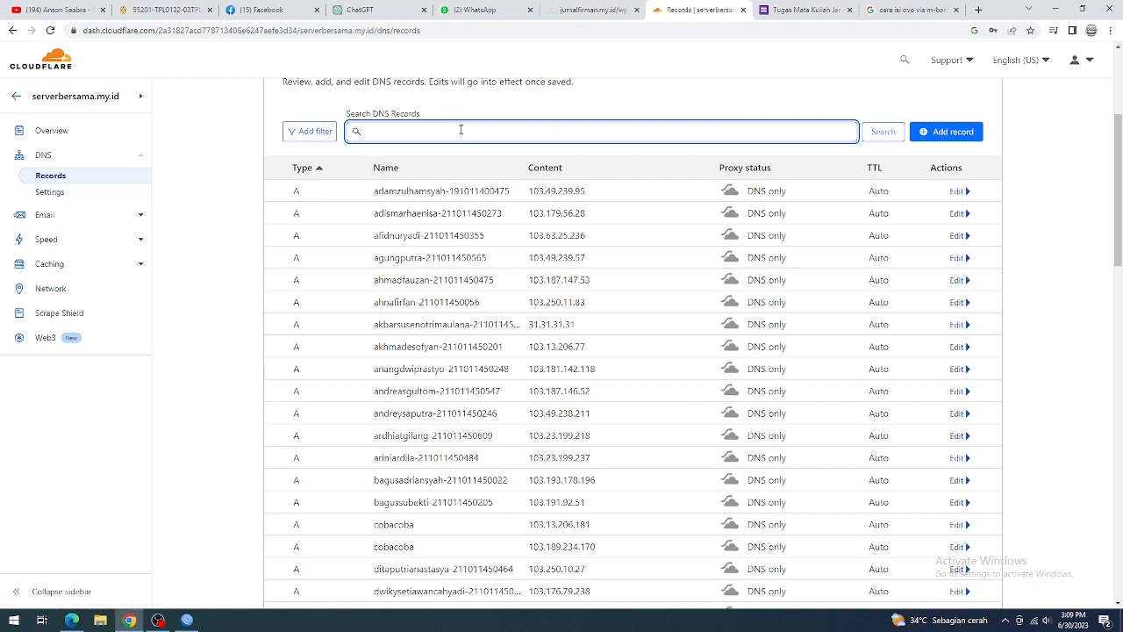
click(460, 132)
text(fia)
text(ja)
key(BackSpace)
key(BackSpace)
text(aja)
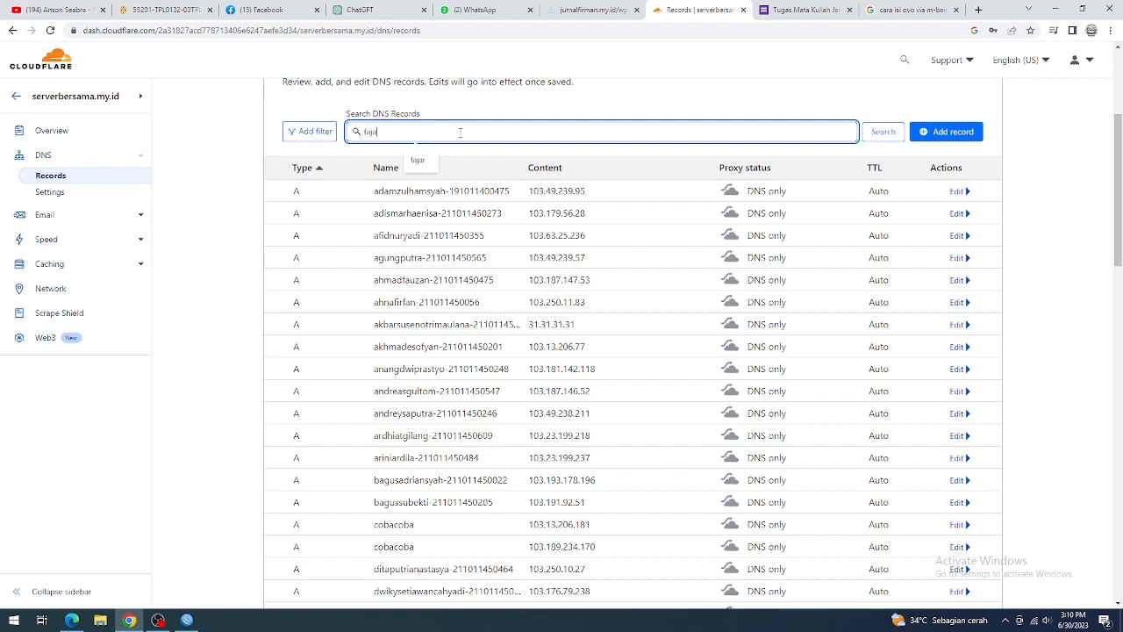
text(r)
click(882, 131)
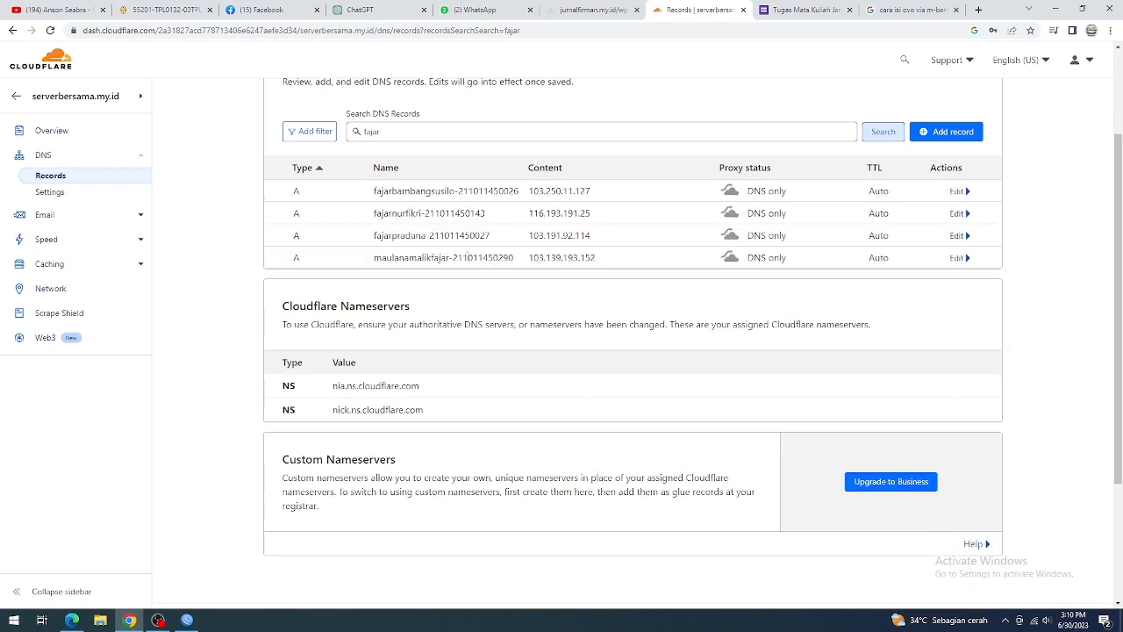
drag(373, 213, 974, 215)
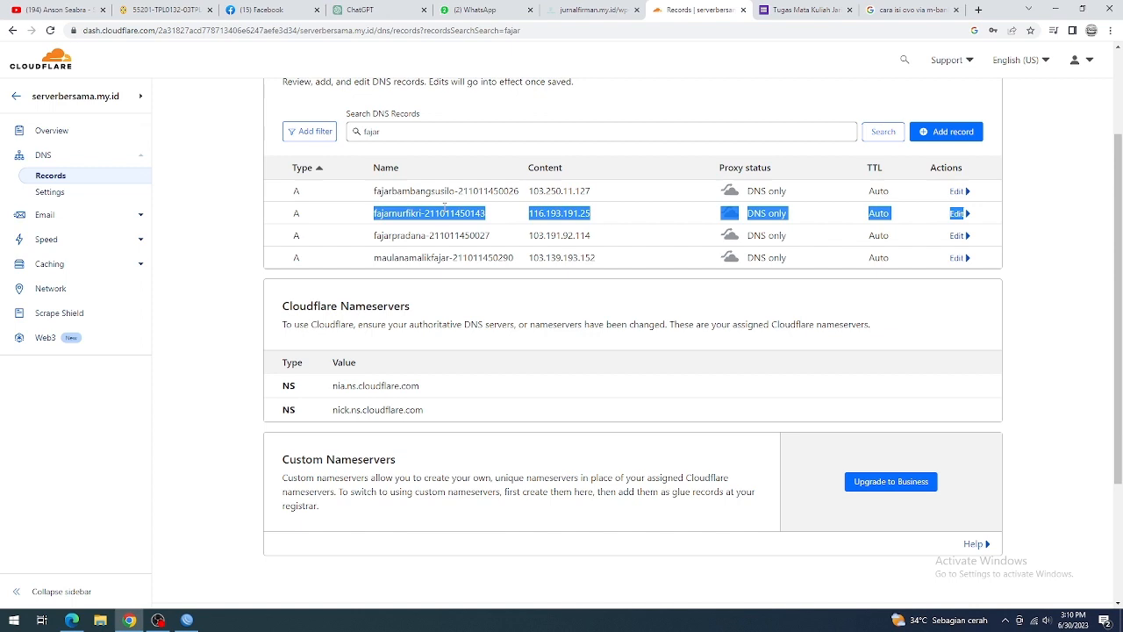
click(629, 219)
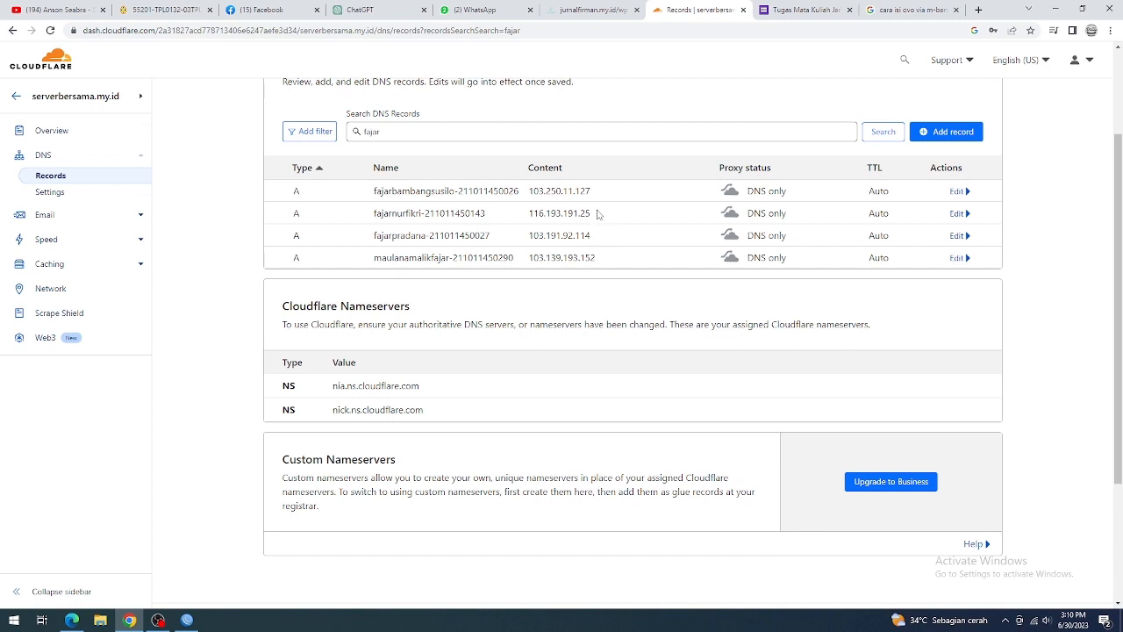
scroll(598, 214, up, 2)
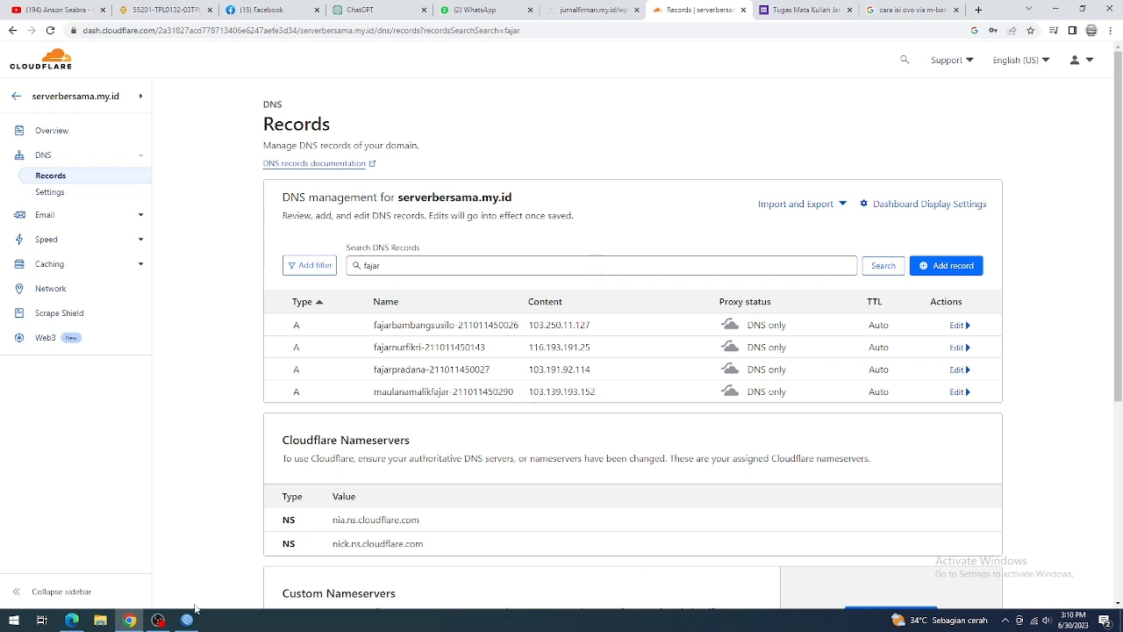
Step: Switch to WinBox and exit its open router session
click(130, 621)
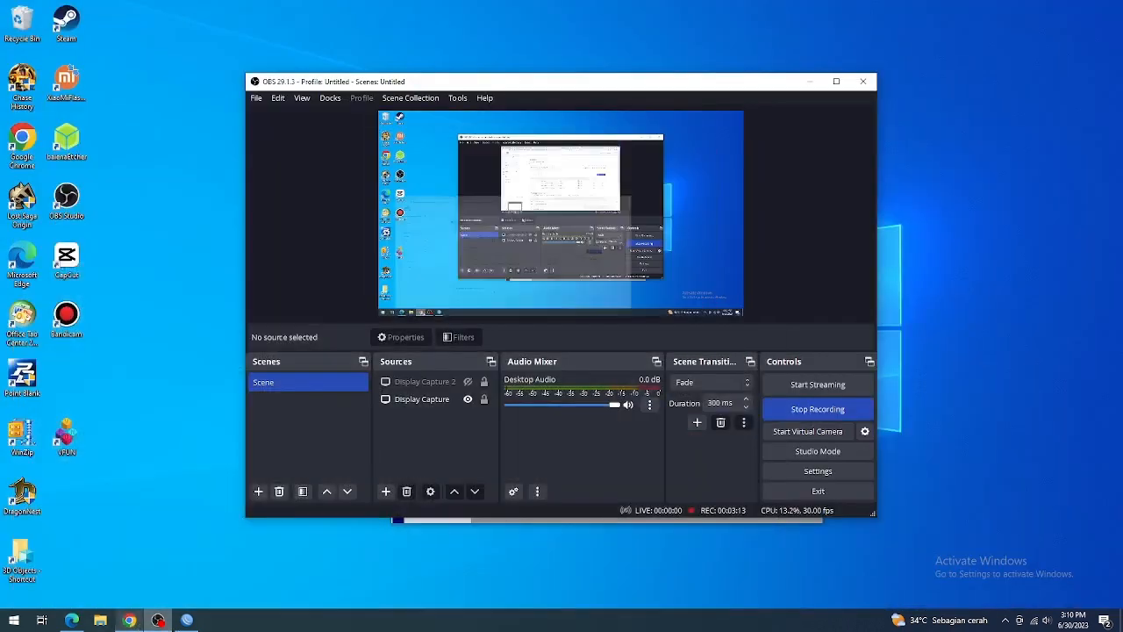
click(195, 623)
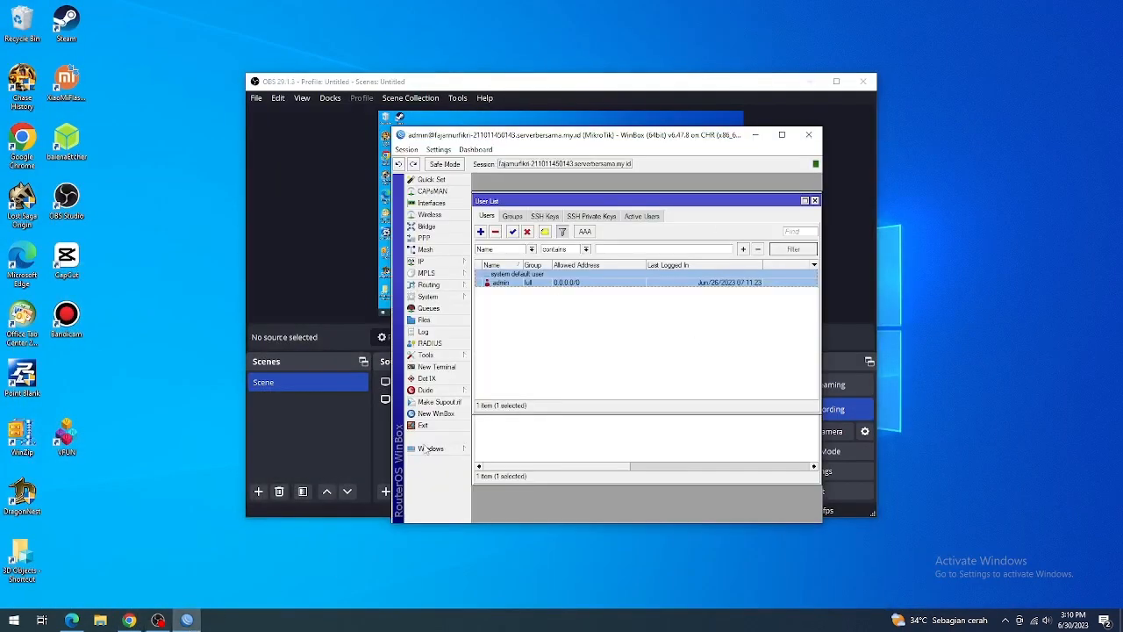
click(132, 621)
click(184, 621)
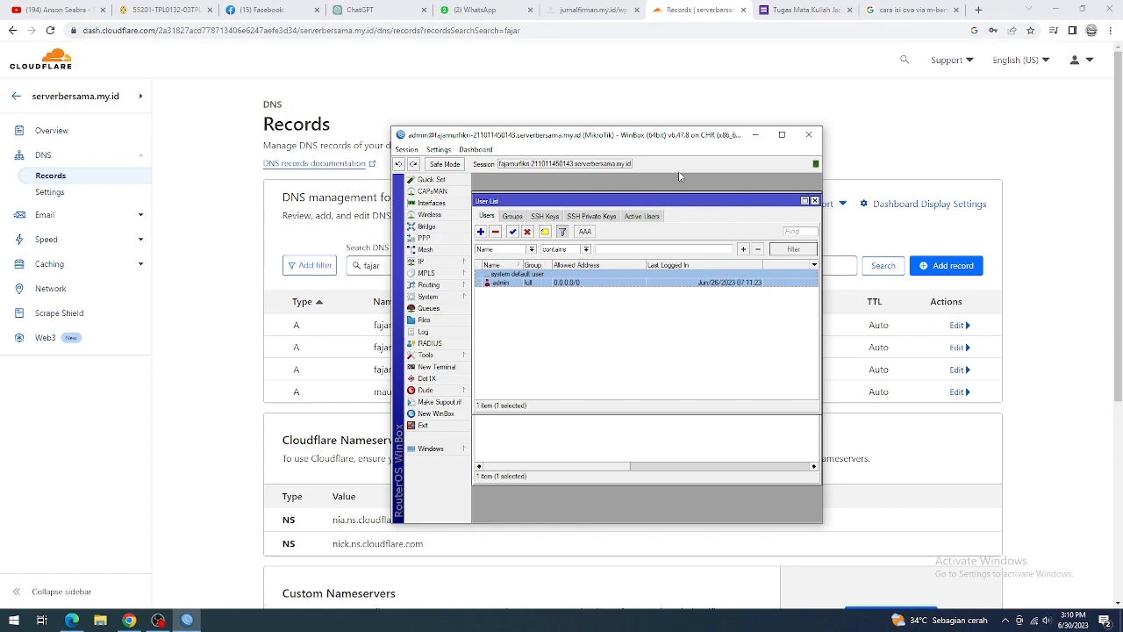
click(407, 150)
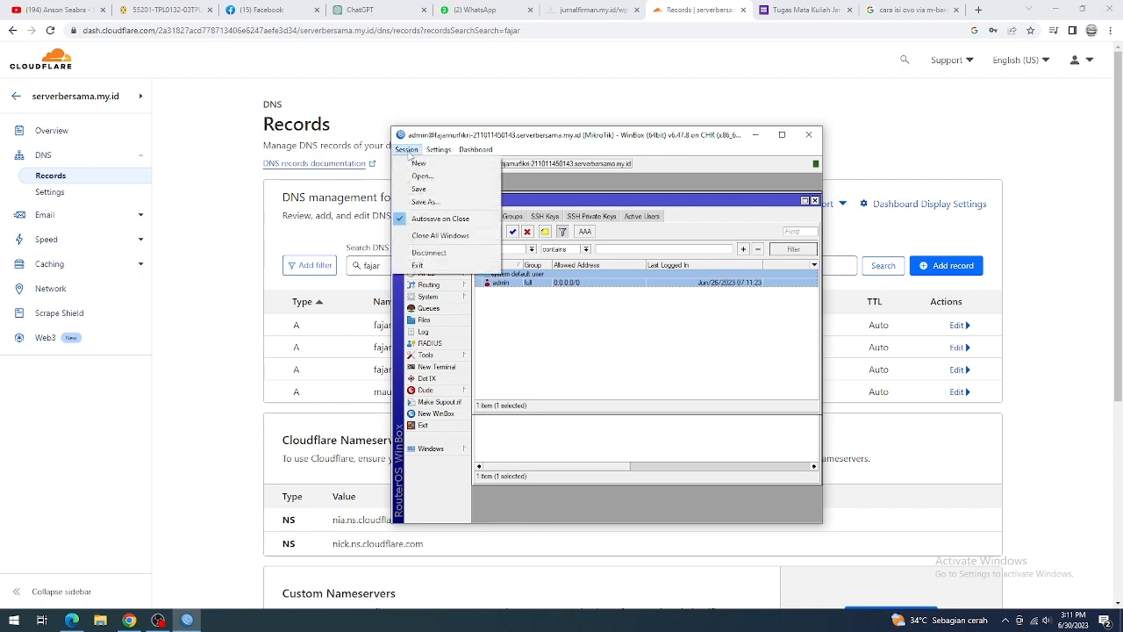
click(449, 267)
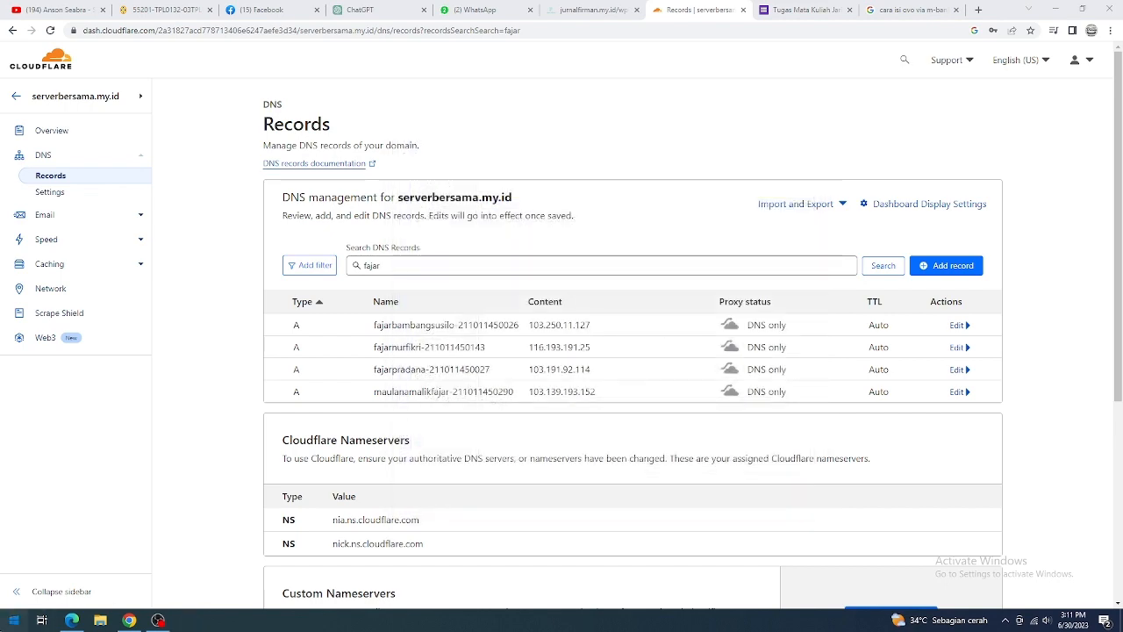
Step: Launch WinBox and review the saved connection address, admin login and password fields, highlighting the serverbersama.my.id part of the address
key(super)
text(winb)
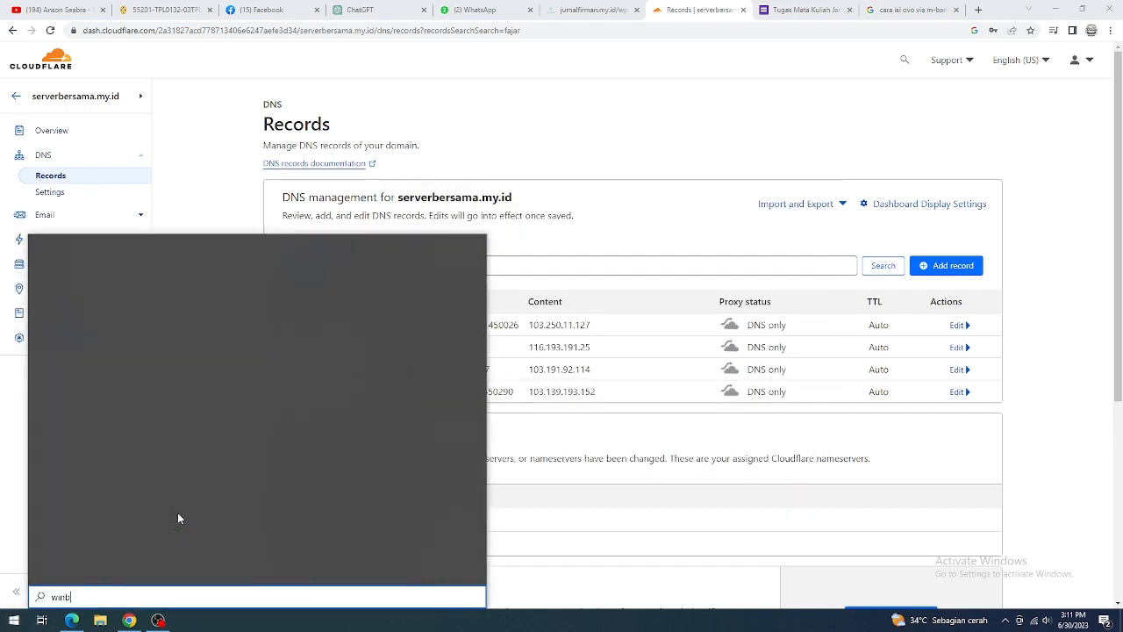
text(ox)
click(322, 395)
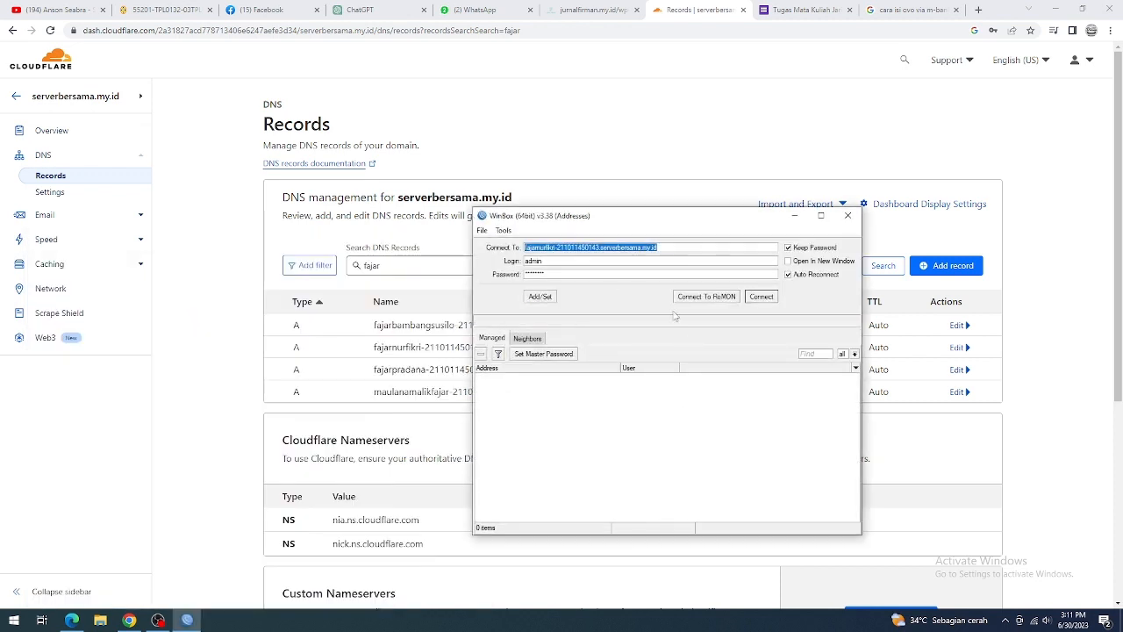
double_click(563, 261)
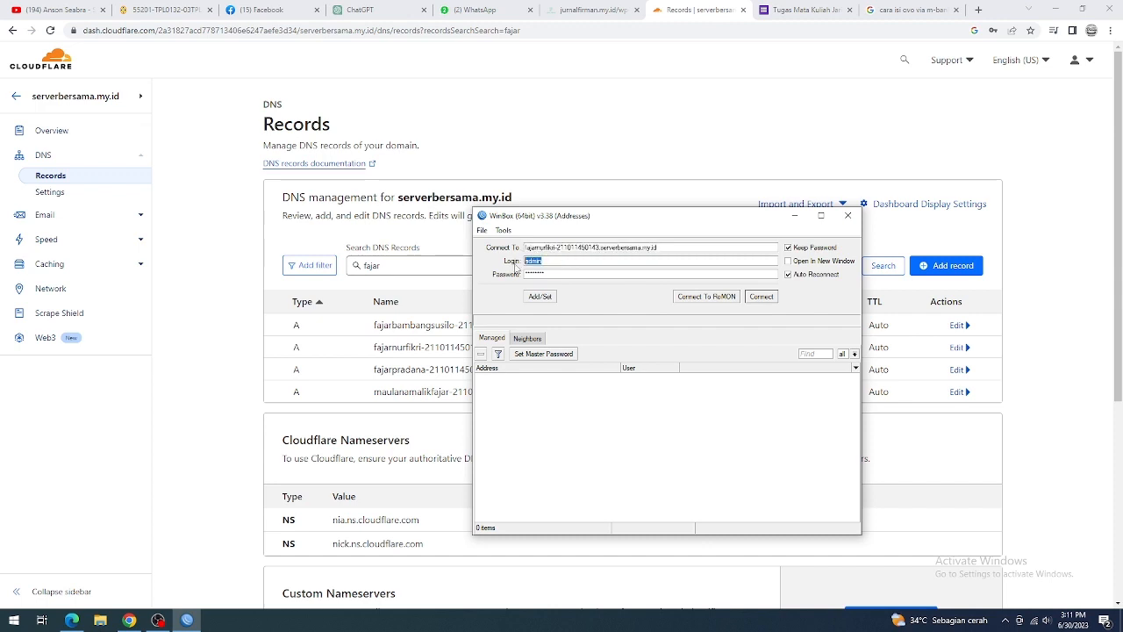
double_click(550, 275)
drag(674, 250, 606, 248)
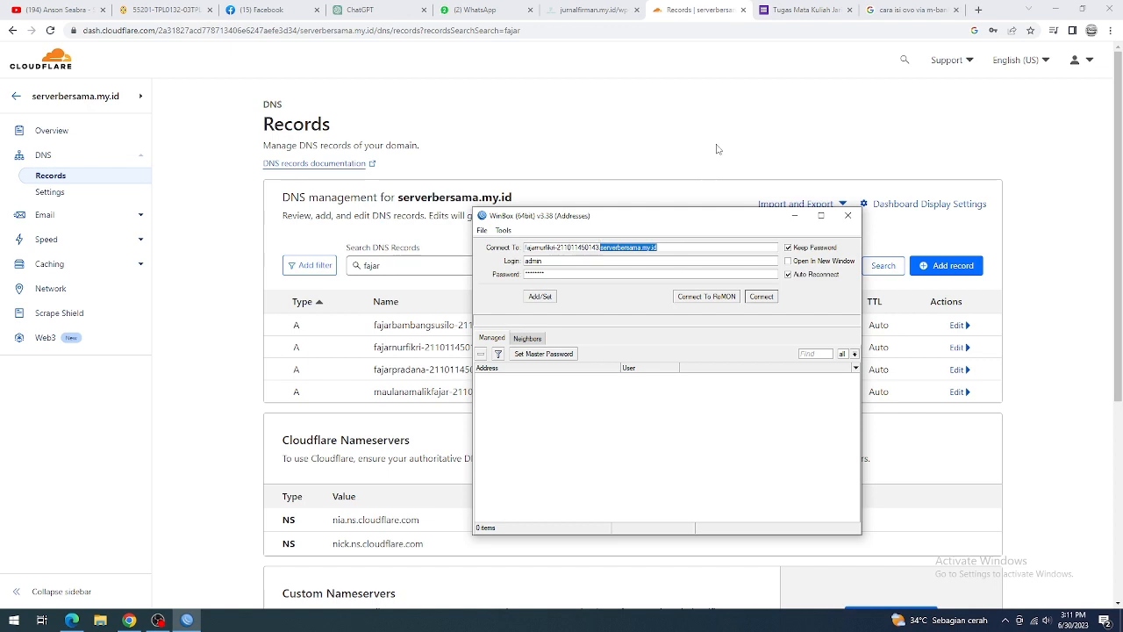
Step: Compare the WinBox connection address with the student's A record name and the domain name in the Cloudflare DNS records
drag(614, 220, 767, 81)
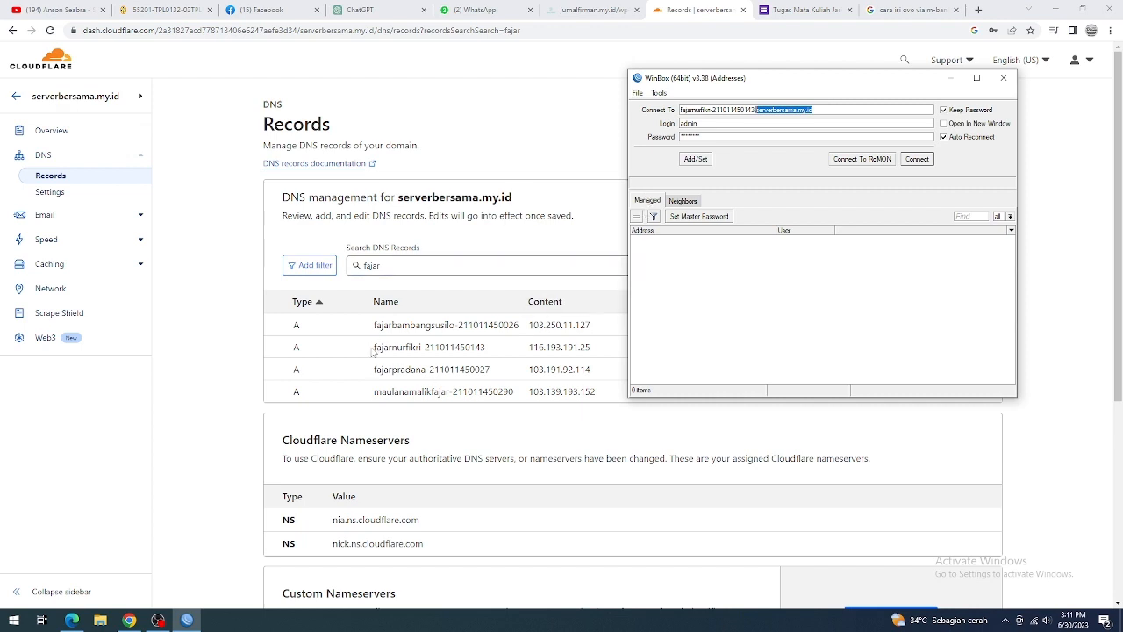
drag(372, 349, 489, 352)
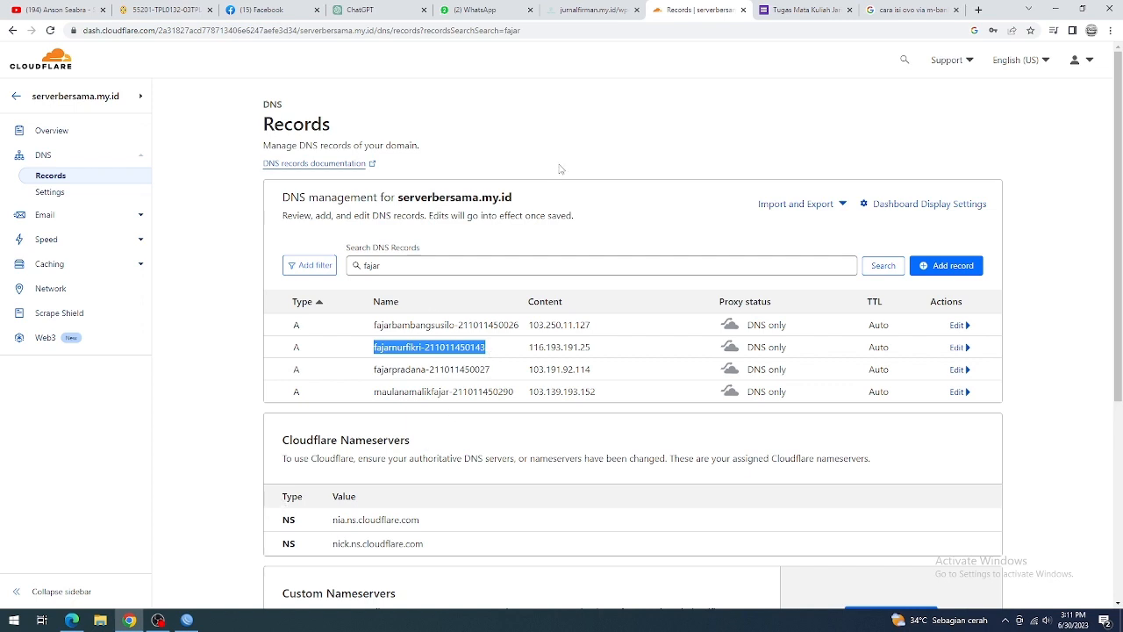
drag(516, 204, 420, 215)
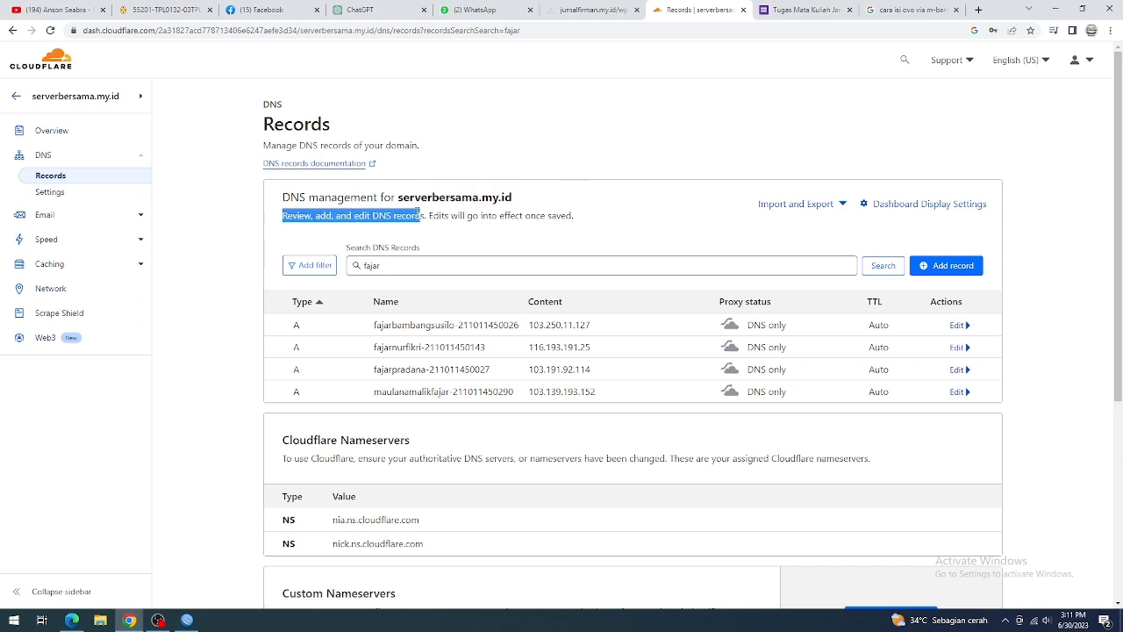
Step: Return to WinBox and connect to the router through its serverbersama.my.id subdomain with the saved admin login
click(187, 620)
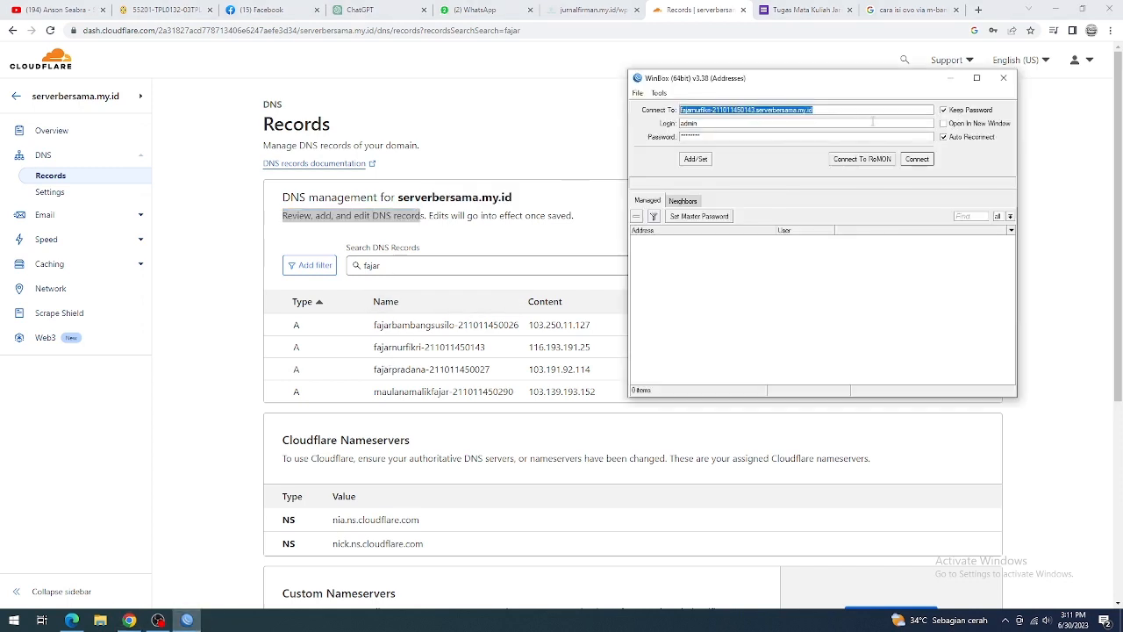
click(759, 109)
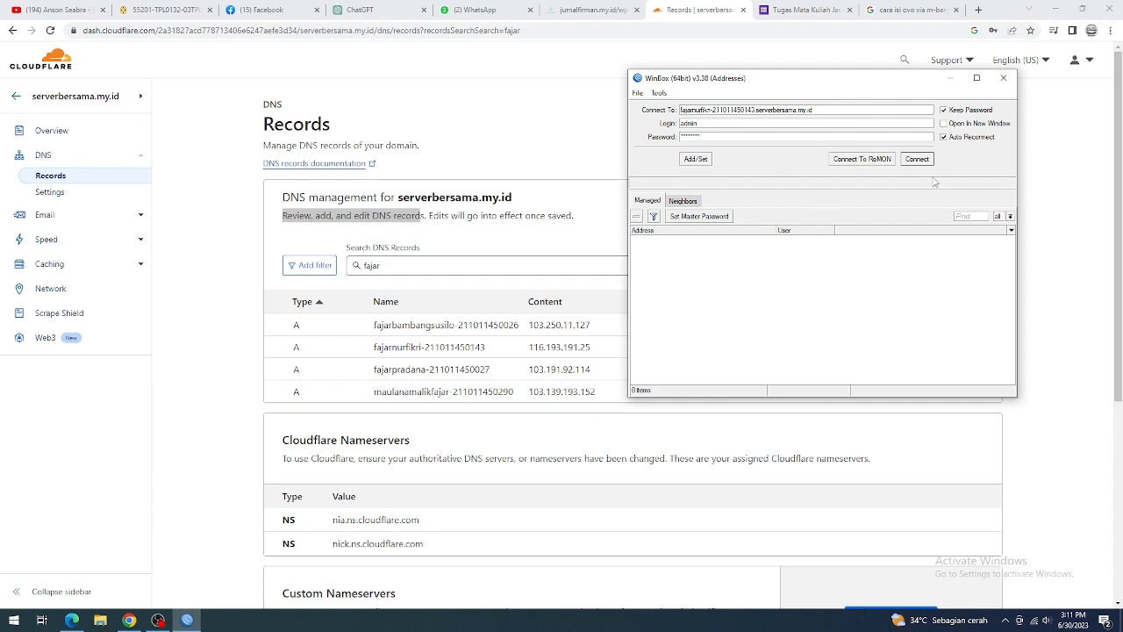
drag(847, 82, 620, 82)
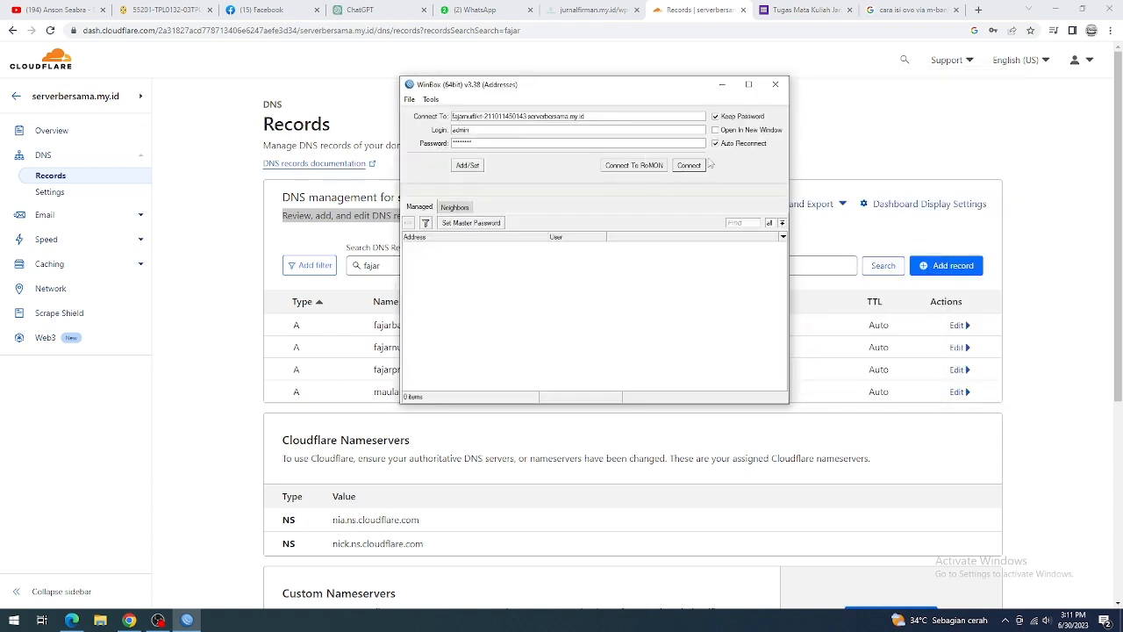
click(691, 160)
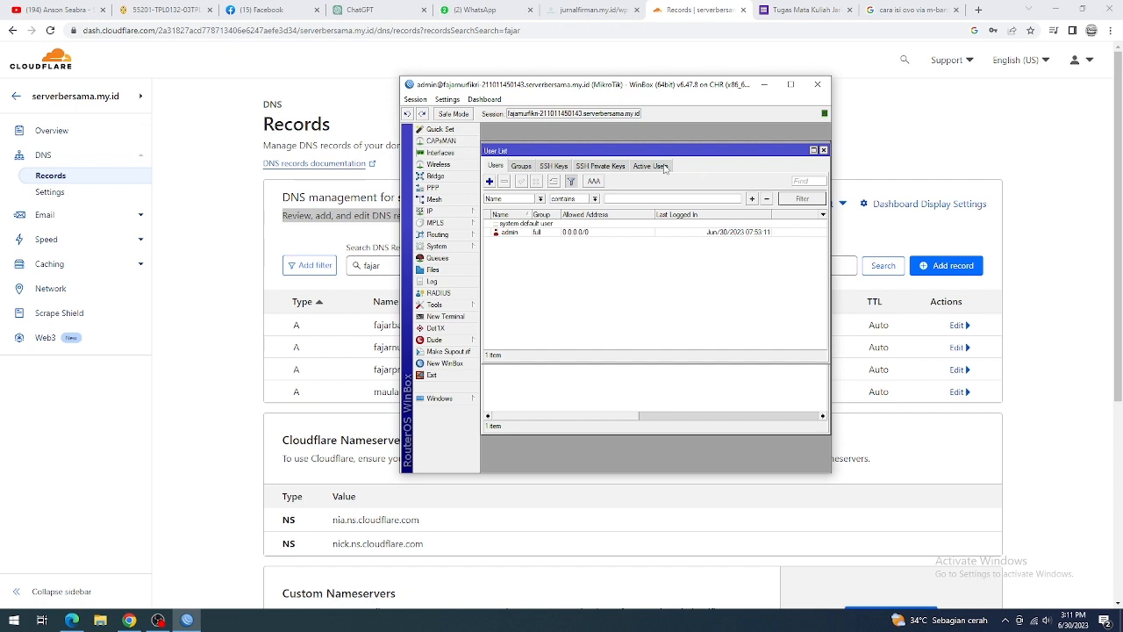
drag(695, 91, 612, 135)
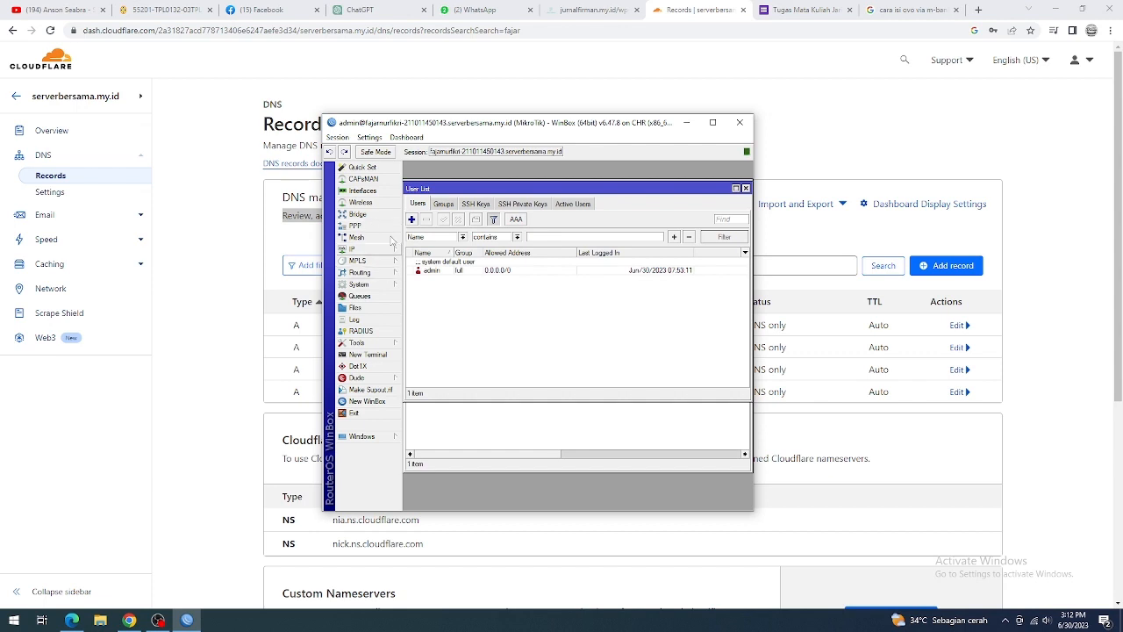
Step: View the admin account's password change form from the system user list, and close it without changing anything
click(382, 286)
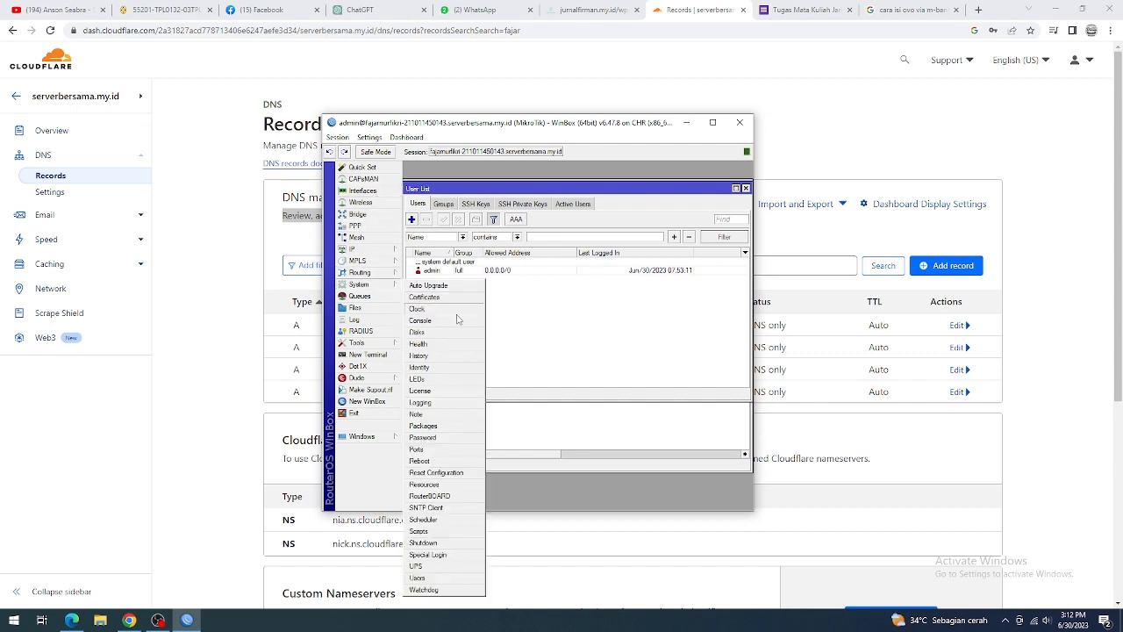
click(436, 583)
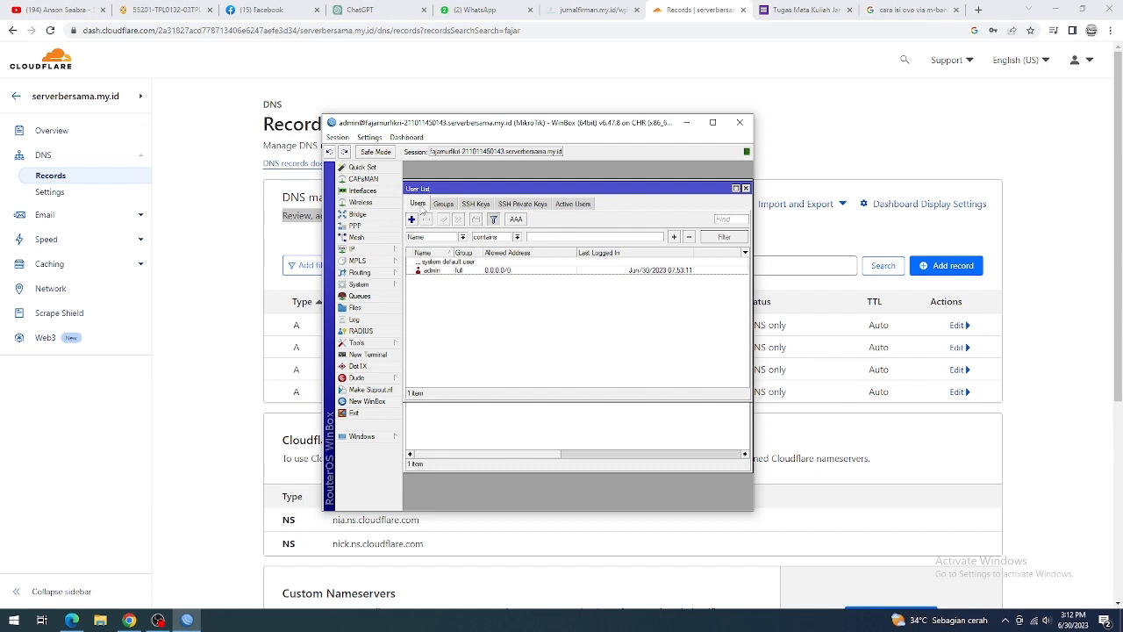
double_click(433, 273)
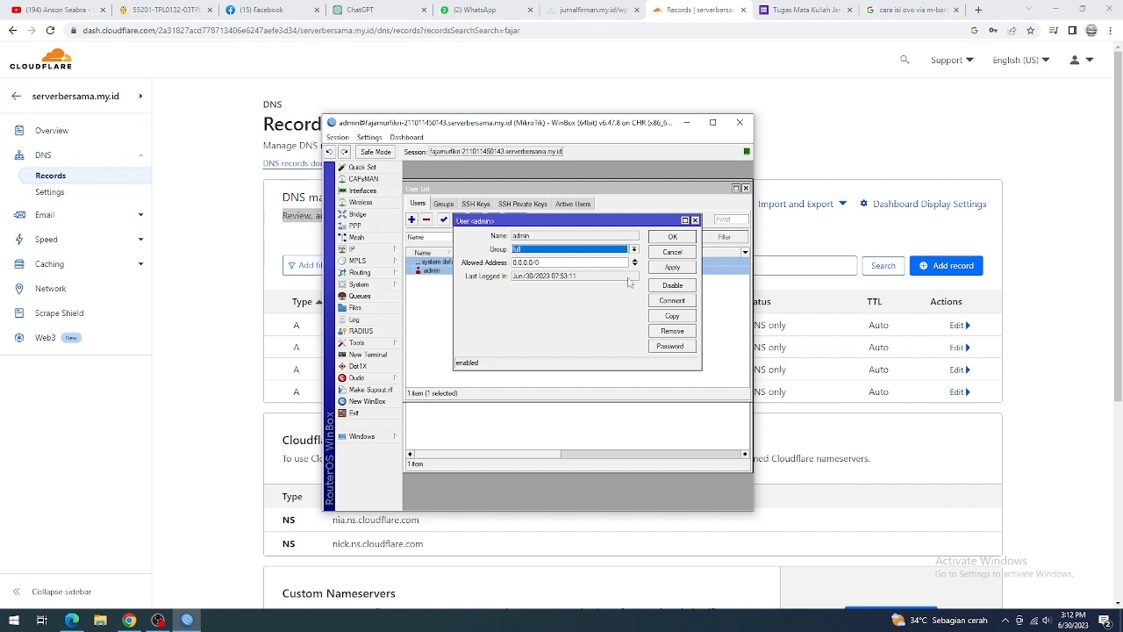
click(669, 347)
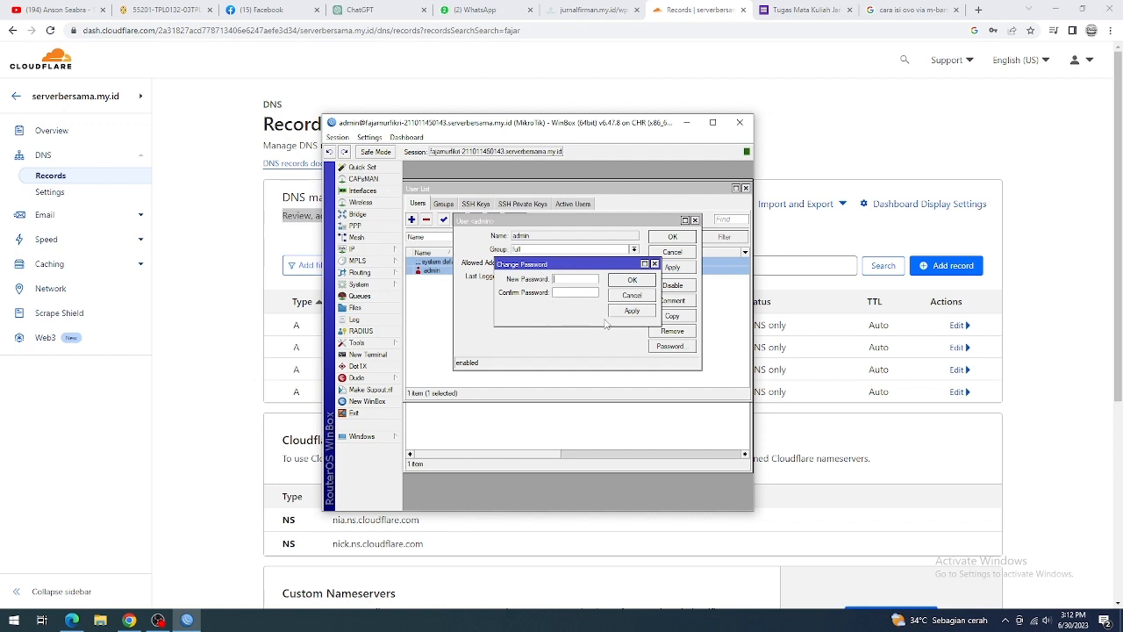
click(654, 264)
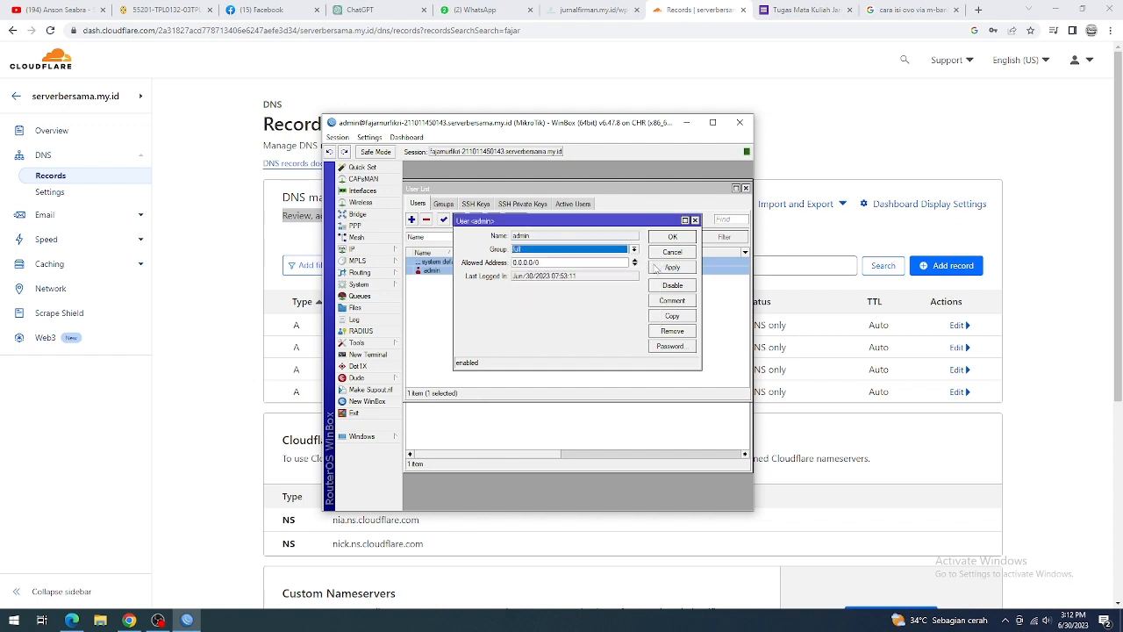
click(695, 220)
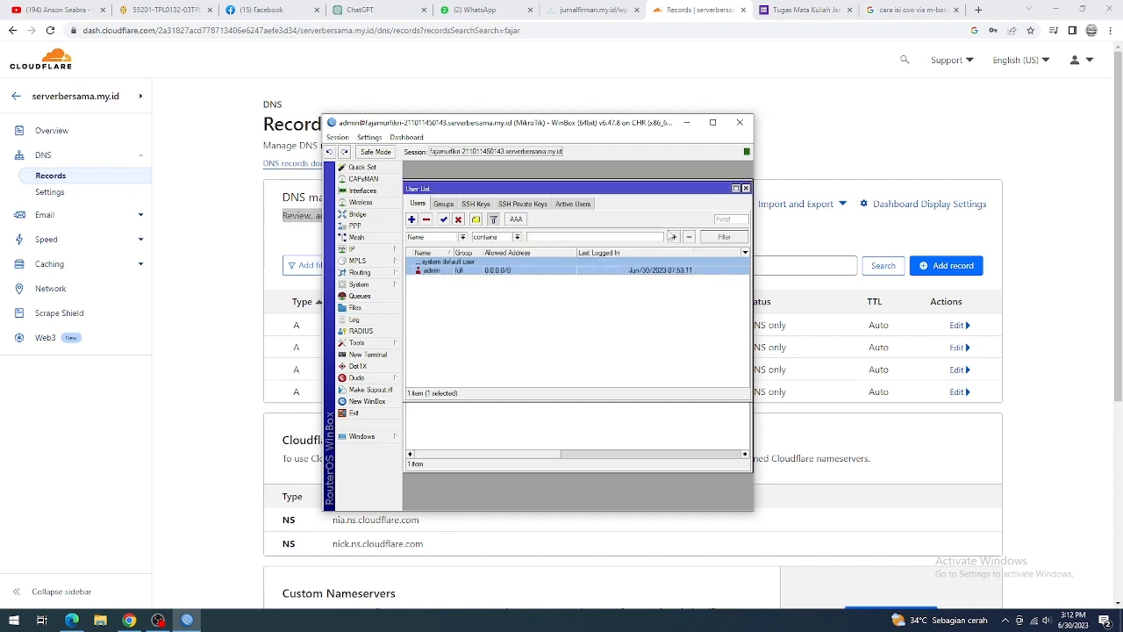
Step: Open a new router terminal, examine its logged SSH login attempts, and close the terminal
click(368, 355)
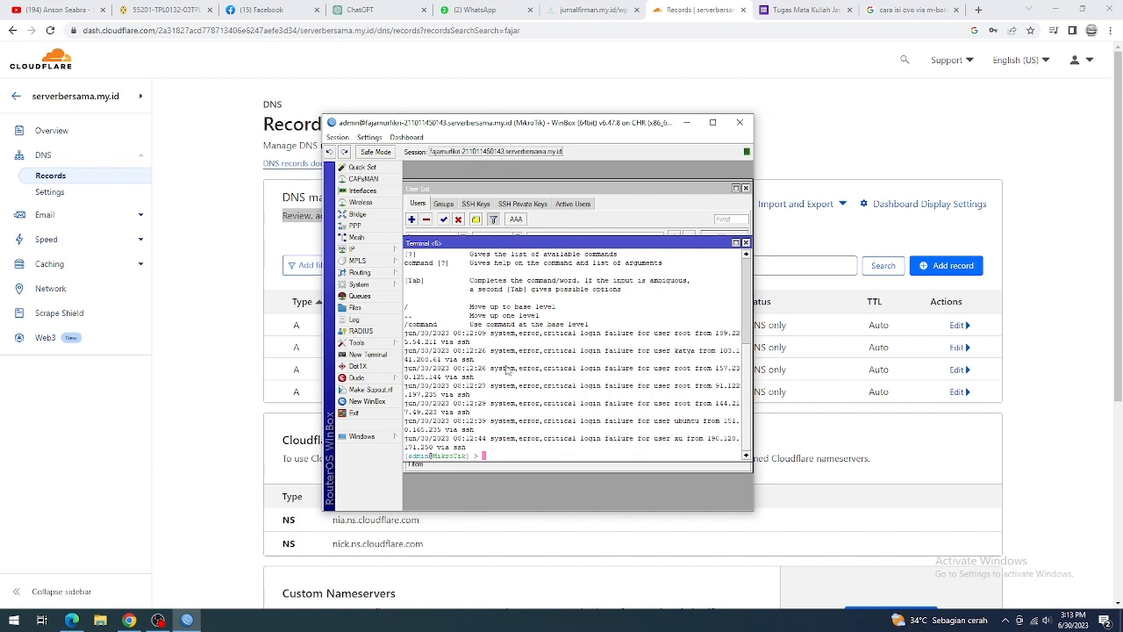
scroll(561, 326, up, 6)
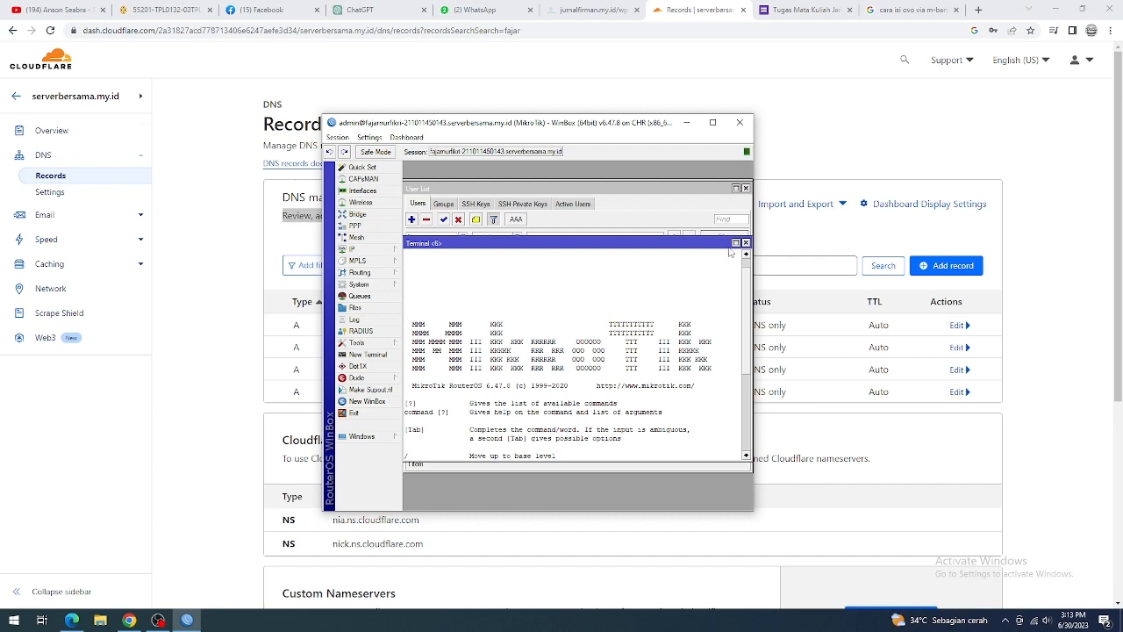
drag(635, 243, 636, 220)
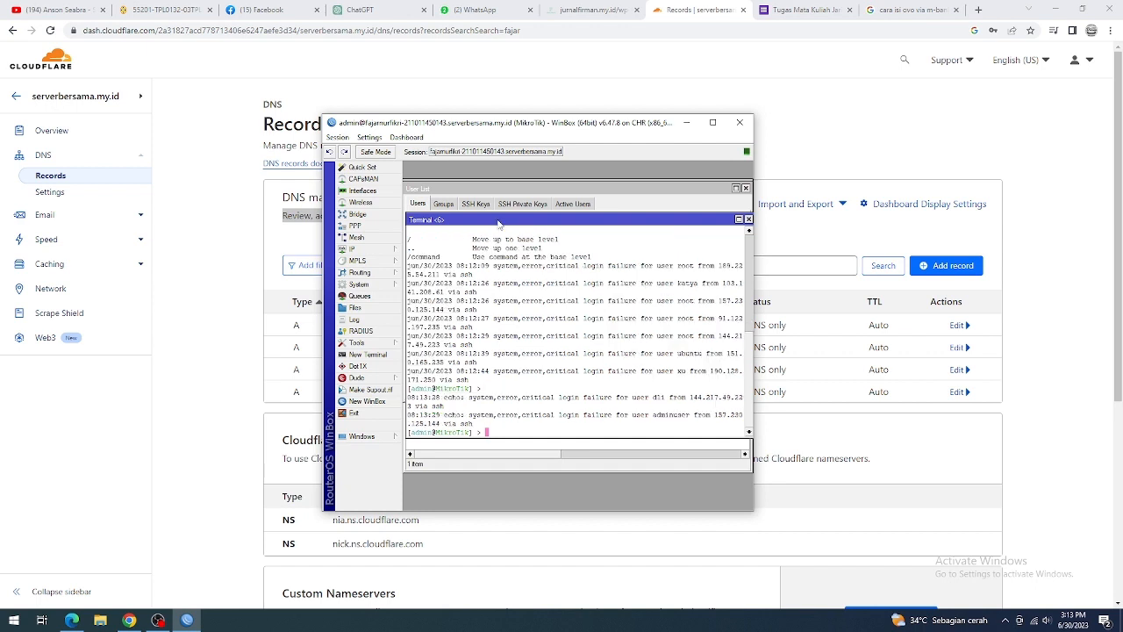
scroll(498, 287, up, 7)
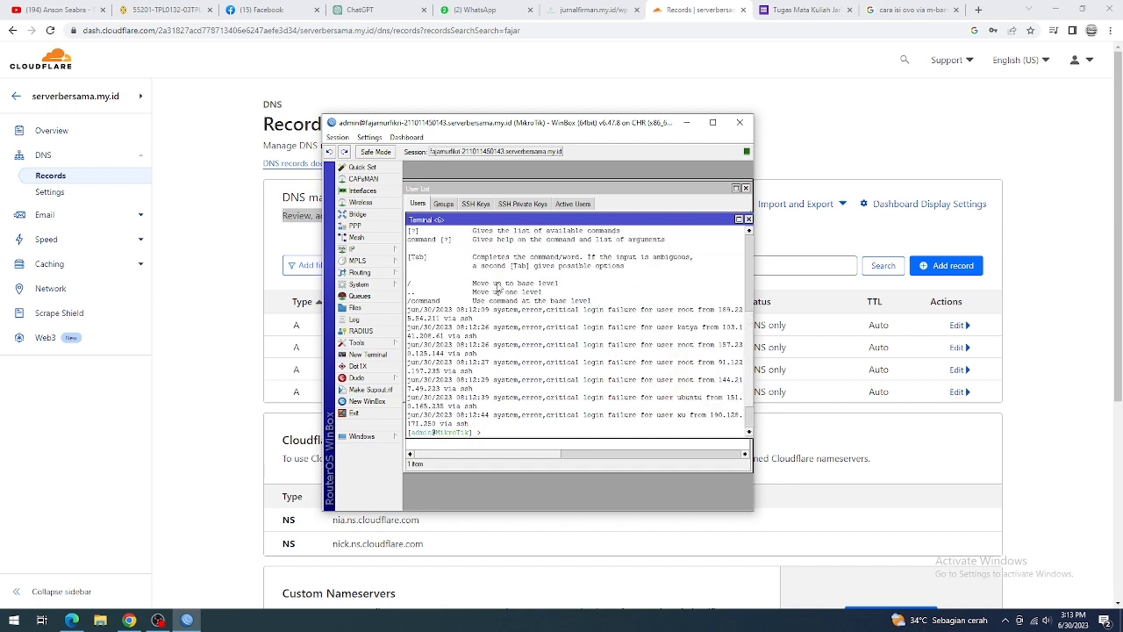
scroll(497, 287, up, 3)
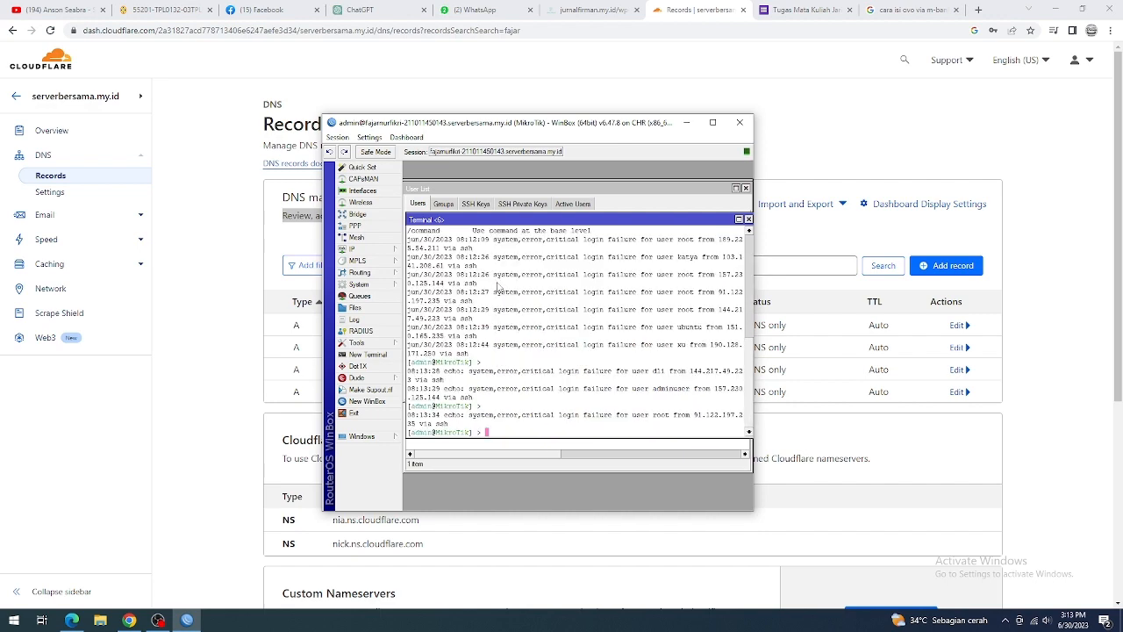
scroll(497, 290, up, 5)
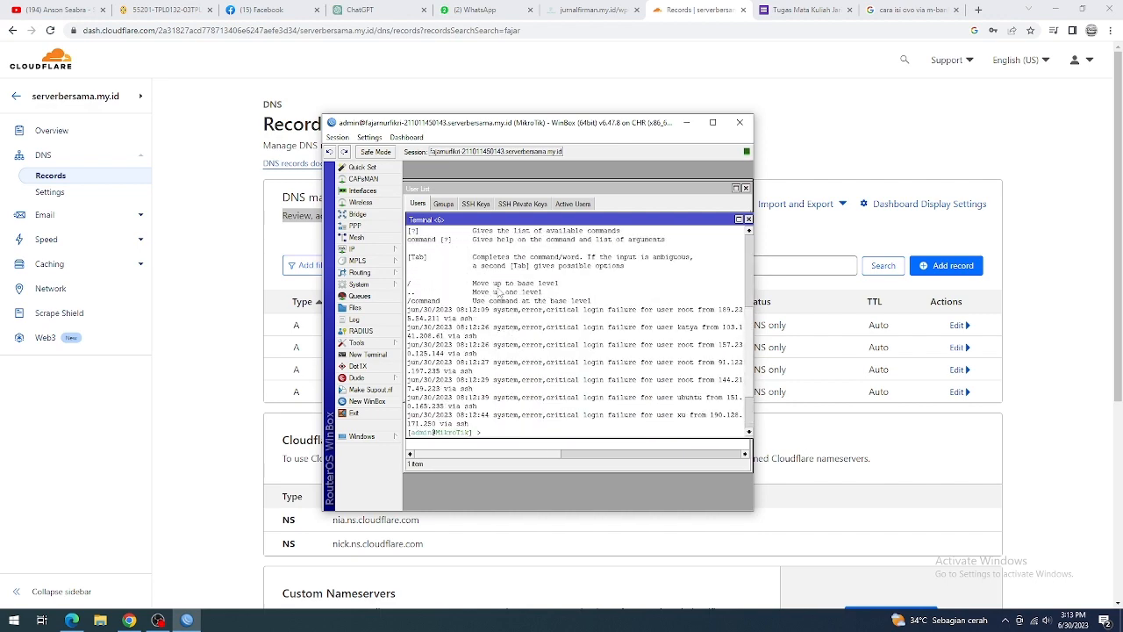
scroll(497, 292, up, 4)
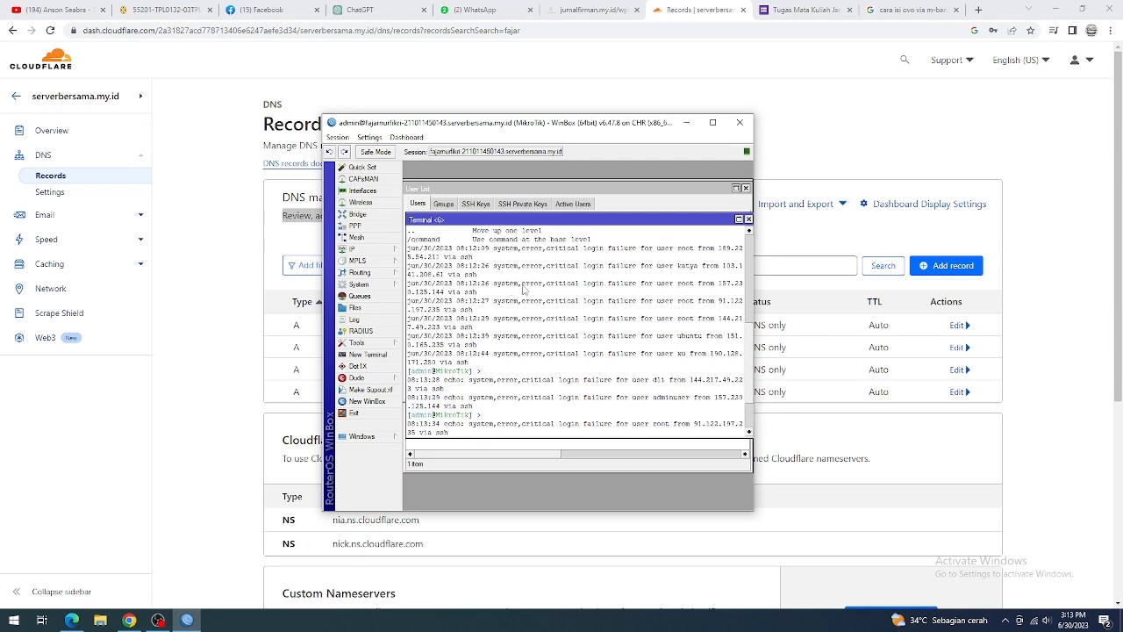
drag(750, 319, 750, 269)
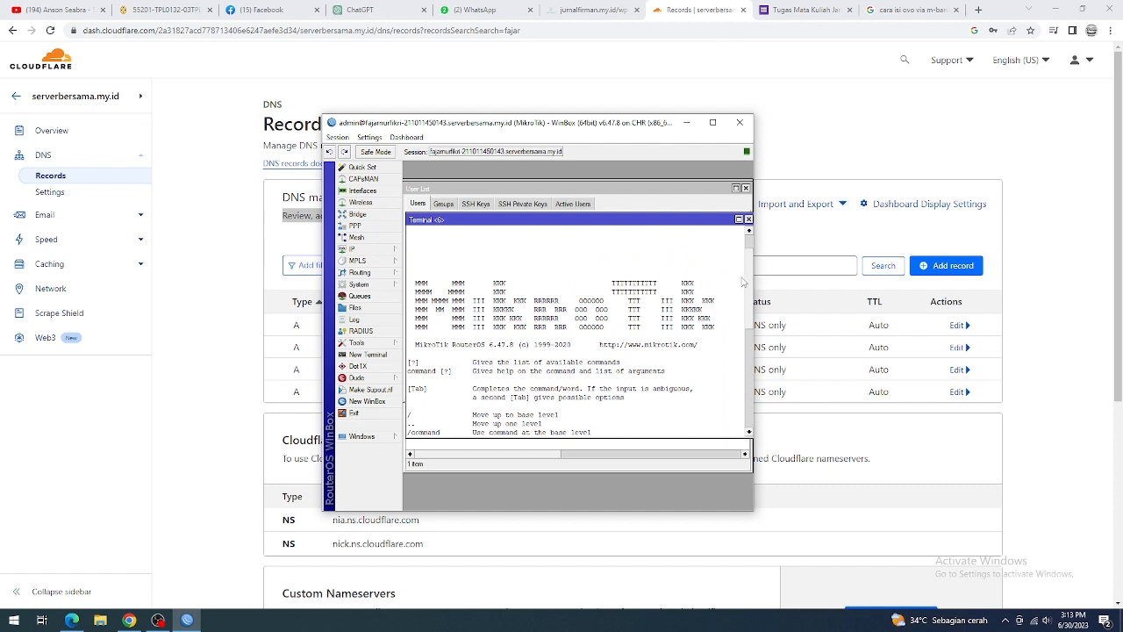
click(747, 219)
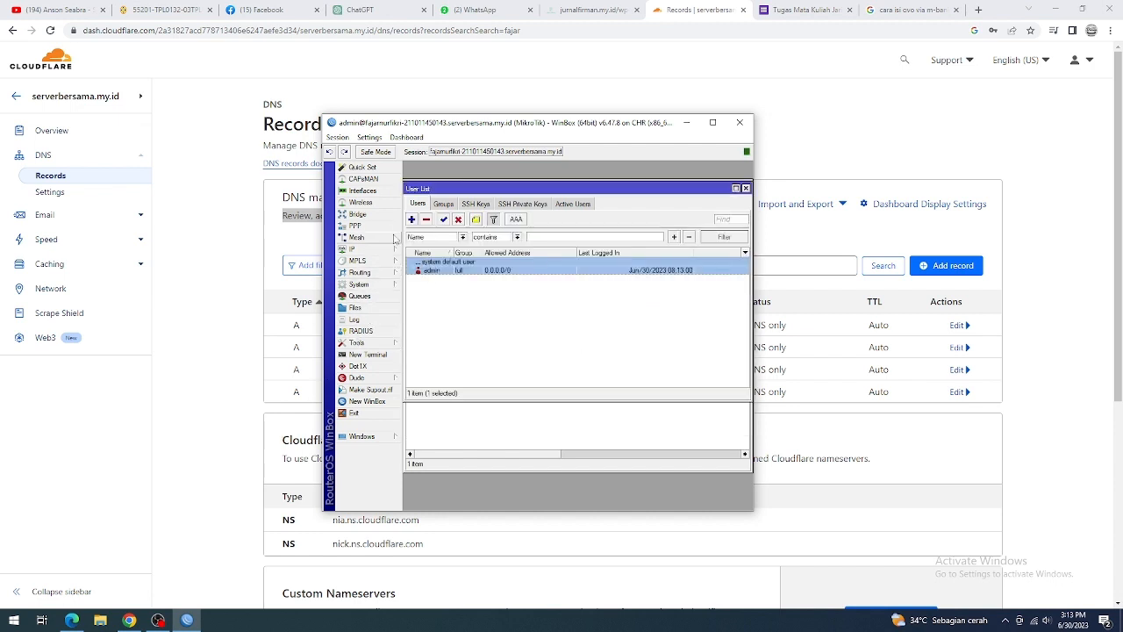
Step: Inspect the PPTP server settings among the PPP interfaces, including the Enabled option, and close them without applying changes
click(355, 225)
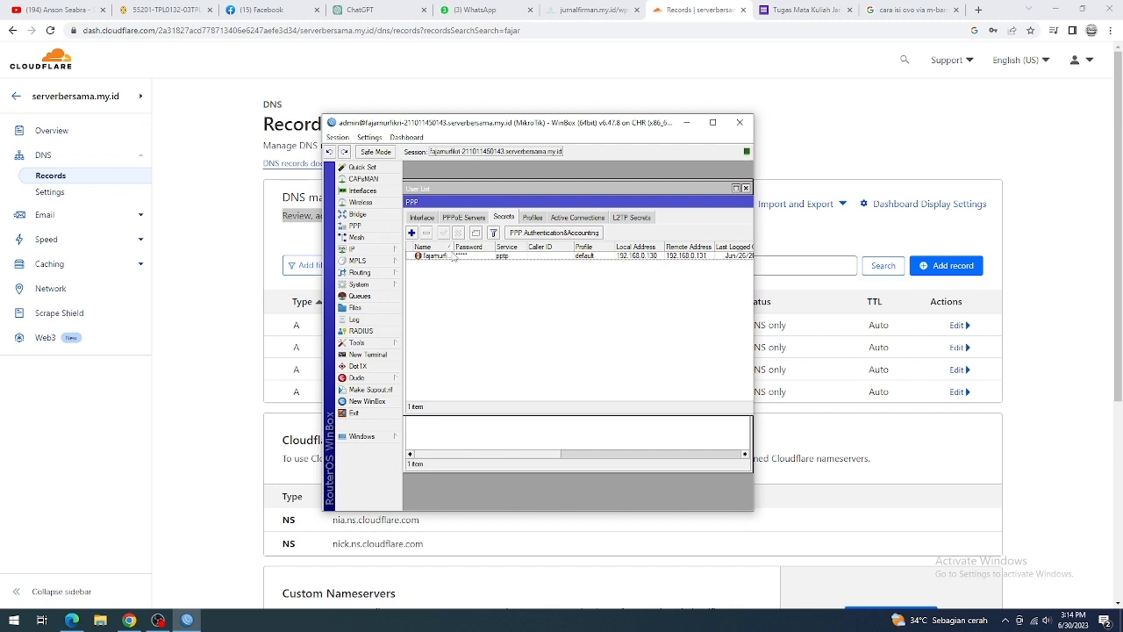
click(421, 217)
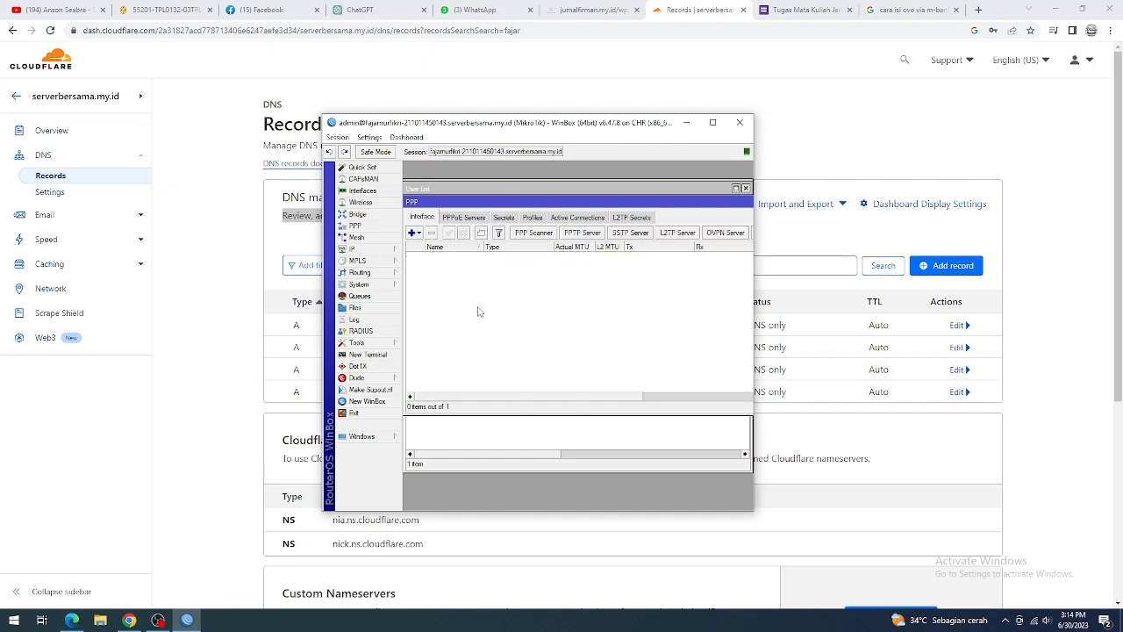
click(583, 233)
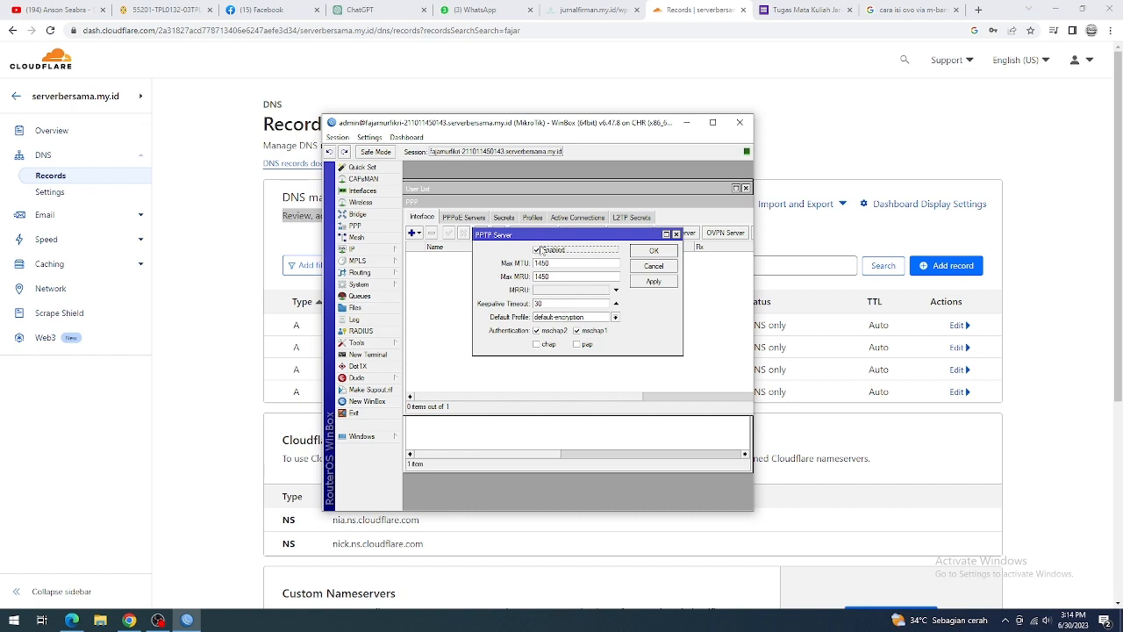
click(537, 251)
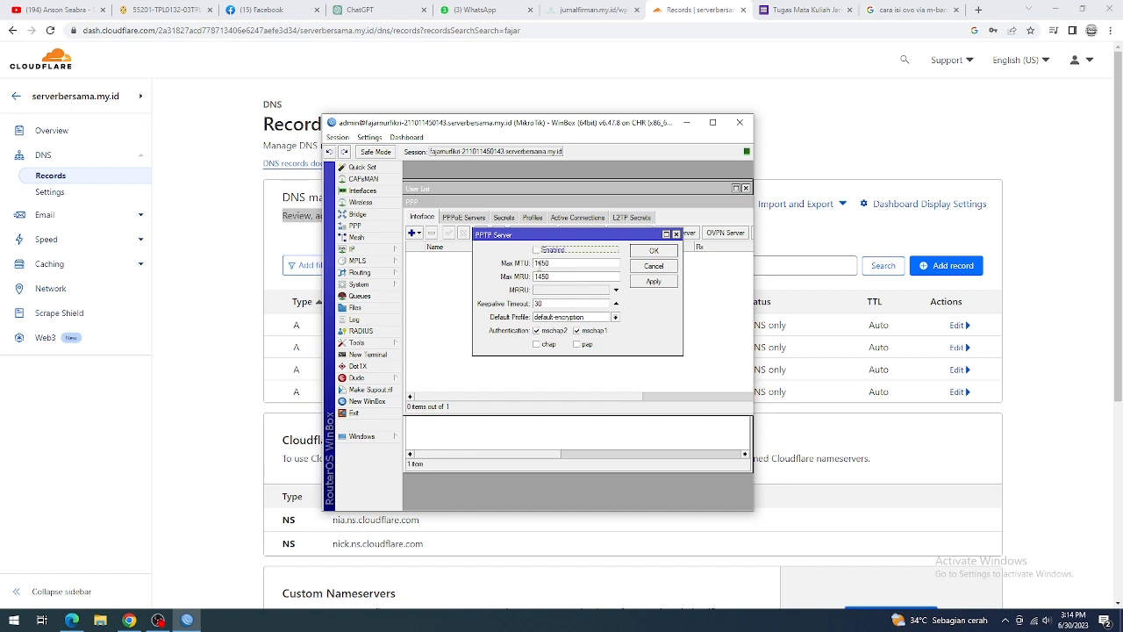
click(537, 250)
click(676, 235)
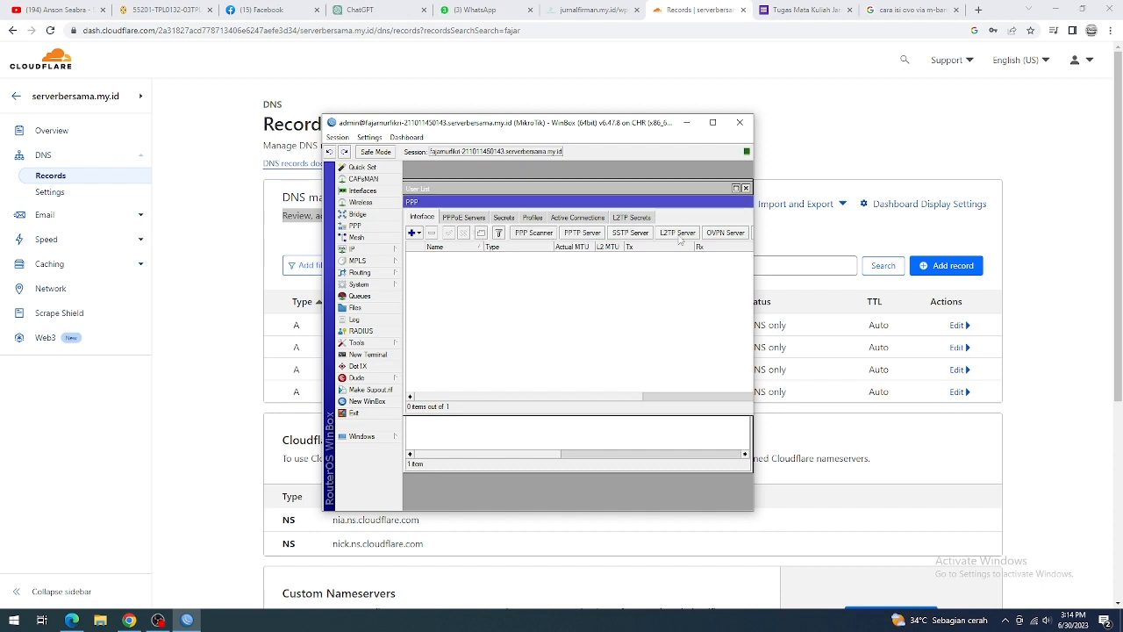
Step: Draft a new PPP secret with the pptp service and the default profile, and discard it without saving
click(508, 218)
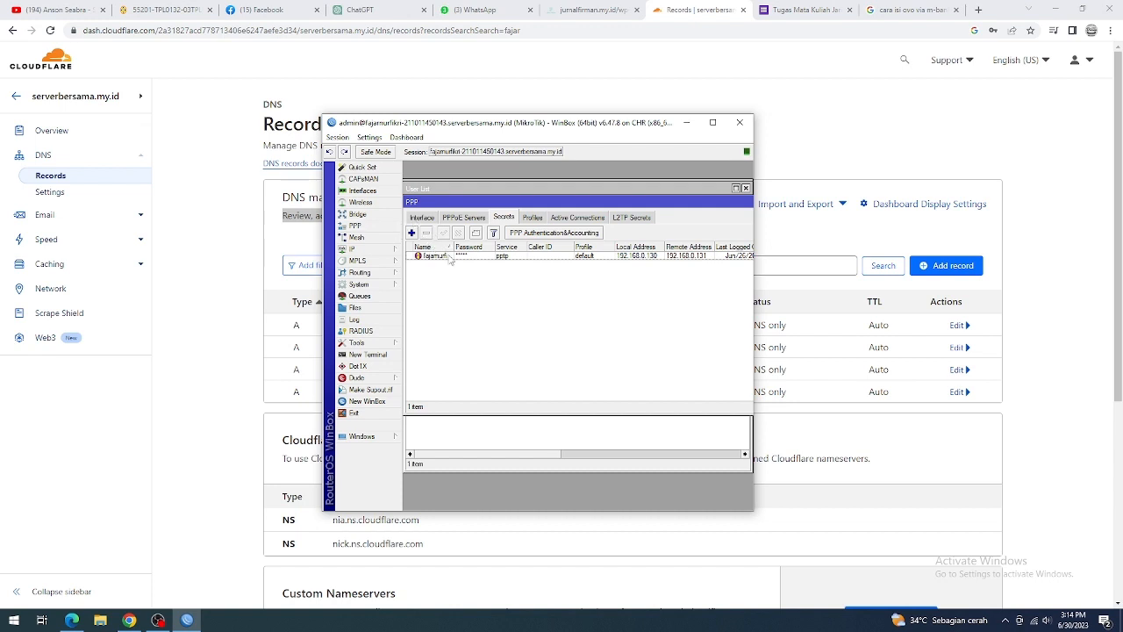
click(411, 233)
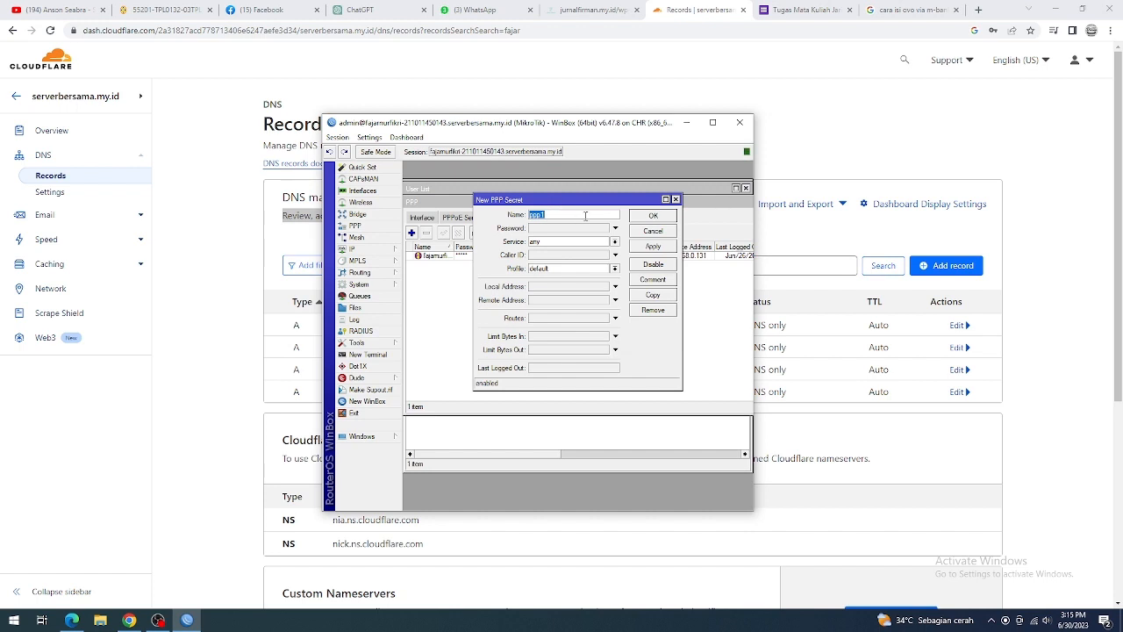
click(541, 242)
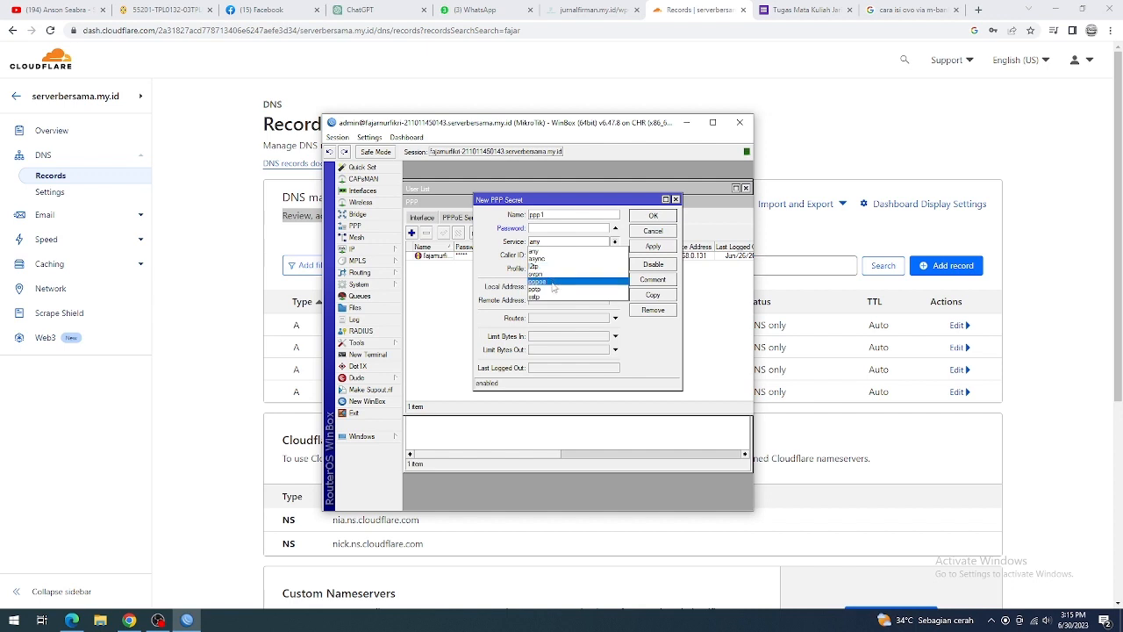
click(544, 290)
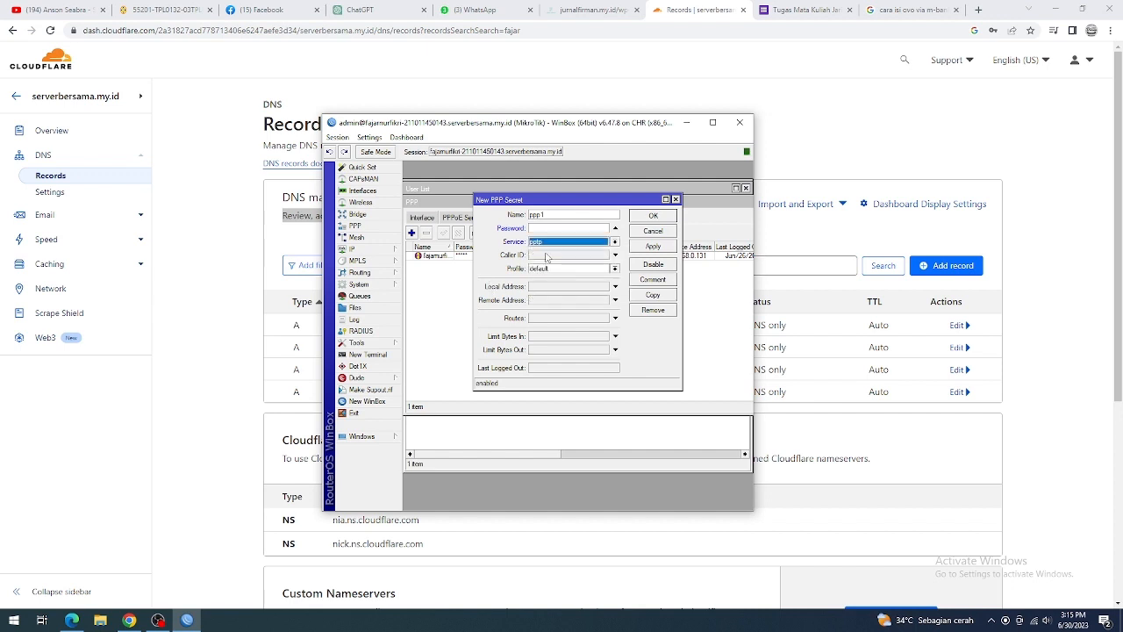
click(550, 270)
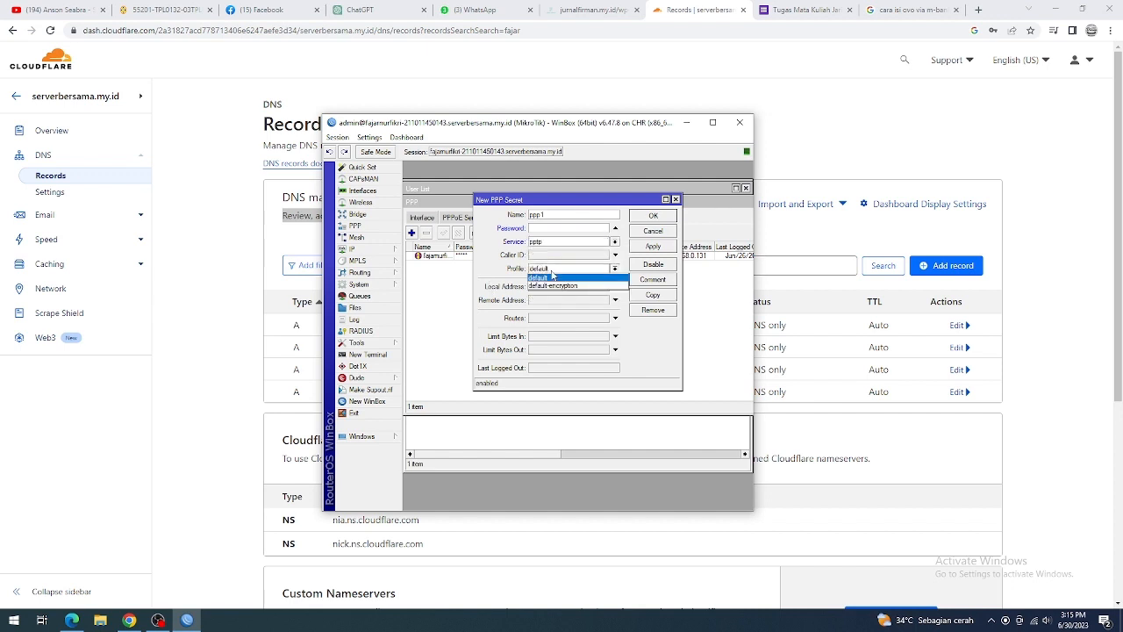
click(552, 276)
click(540, 256)
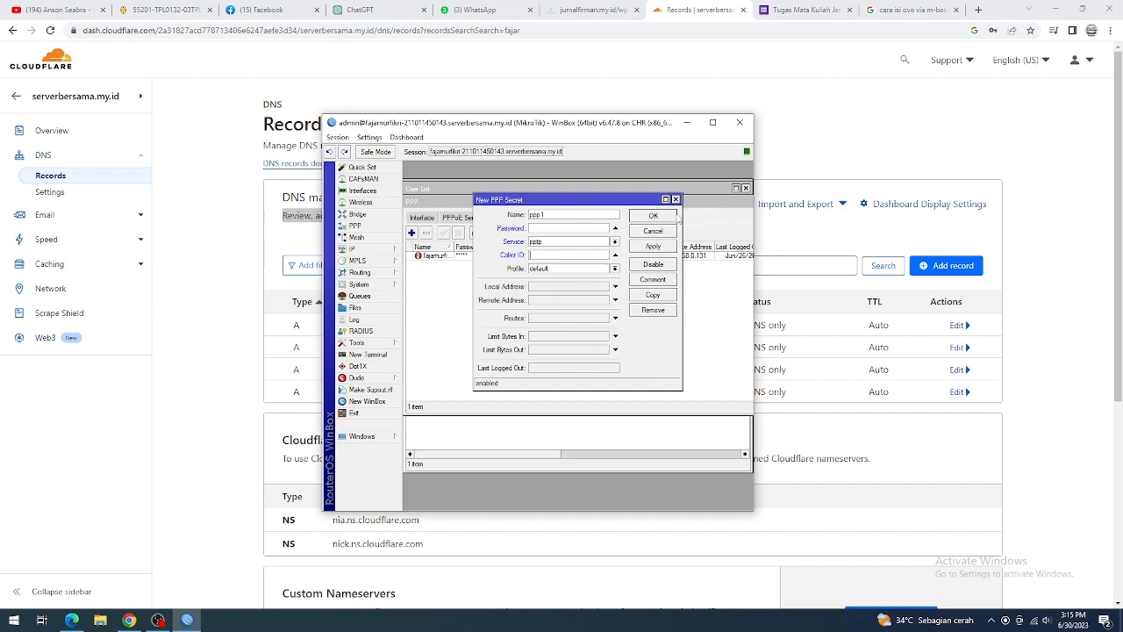
click(674, 213)
Step: Review the existing PPTP secret's service, profile, local address and remote address, and close it without changes
click(445, 255)
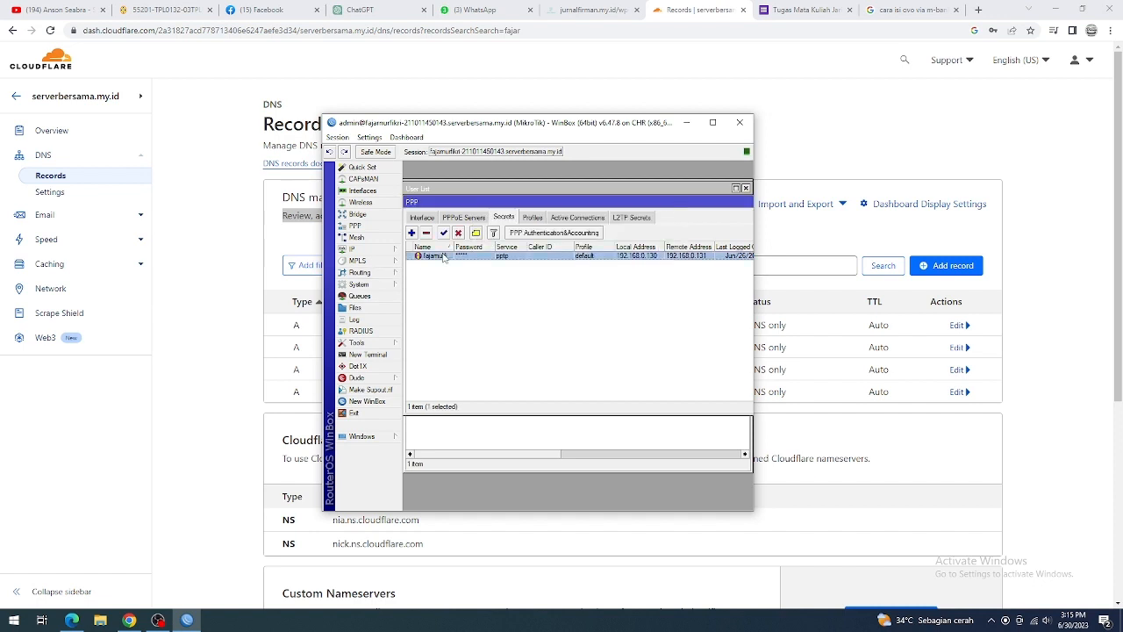
double_click(445, 255)
click(578, 228)
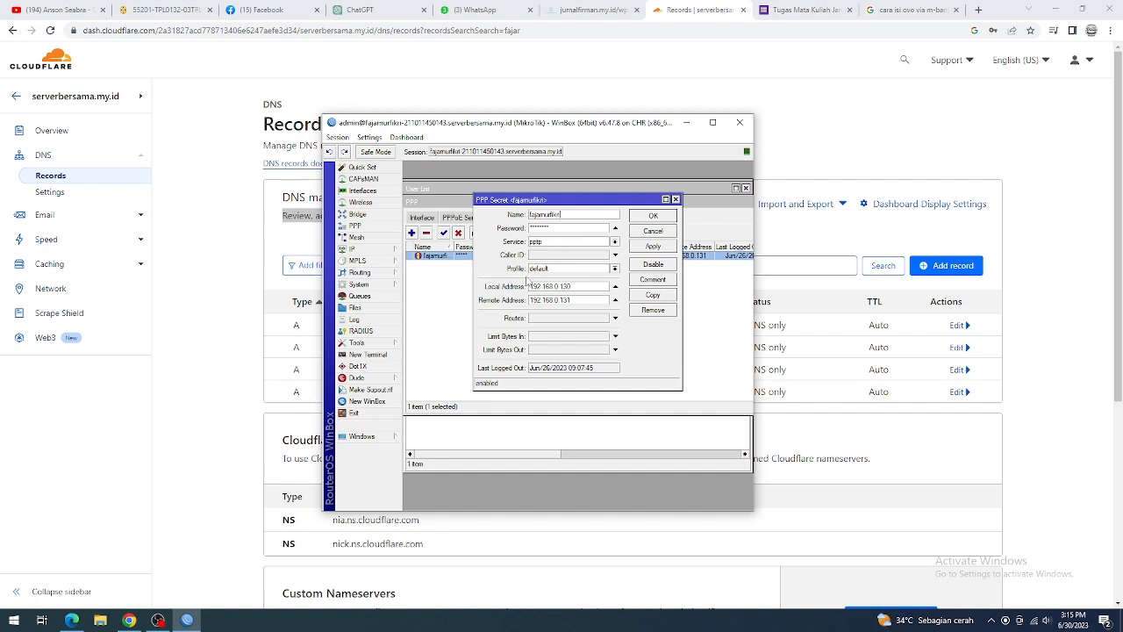
click(541, 255)
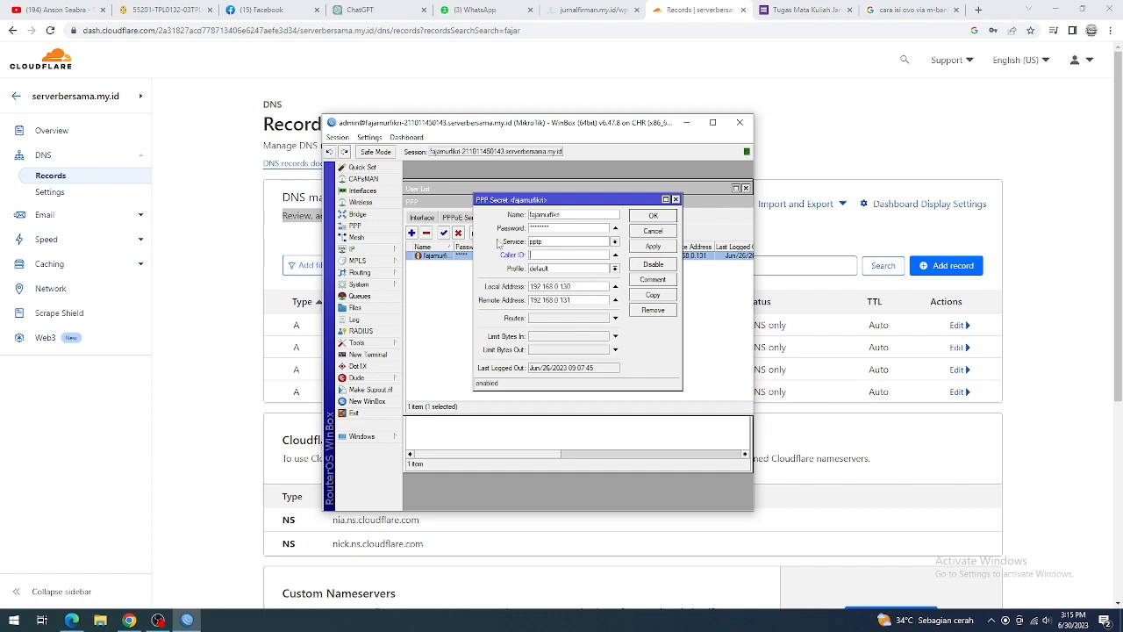
click(675, 200)
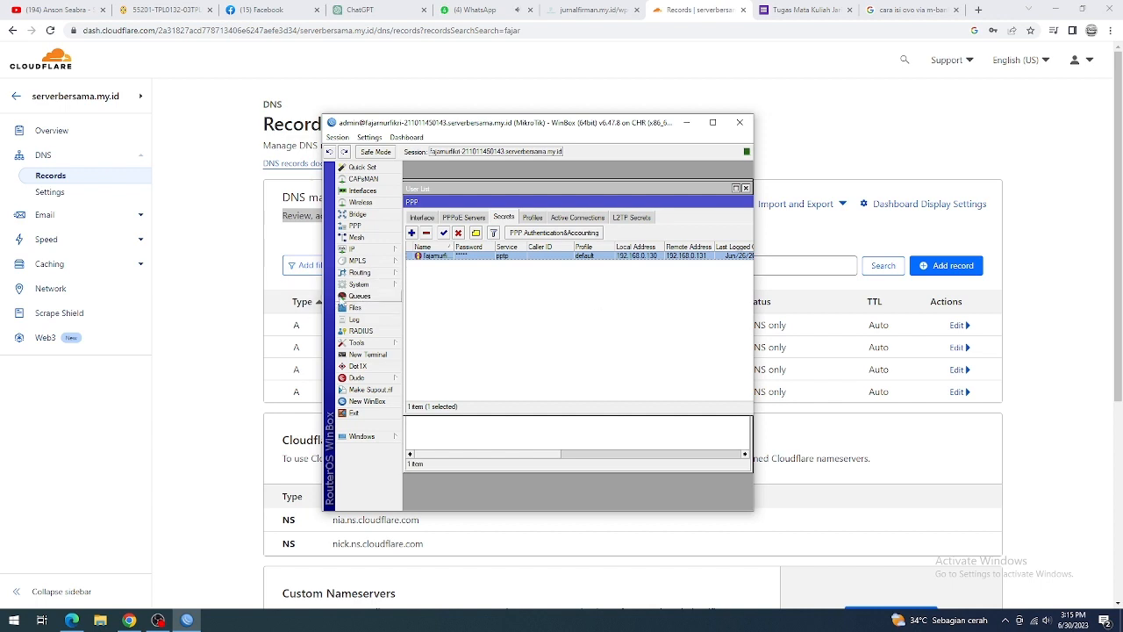
Step: Draft a new firewall NAT rule with the masquerade action, discard it, and close the firewall window
click(370, 252)
mouse_move(400, 276)
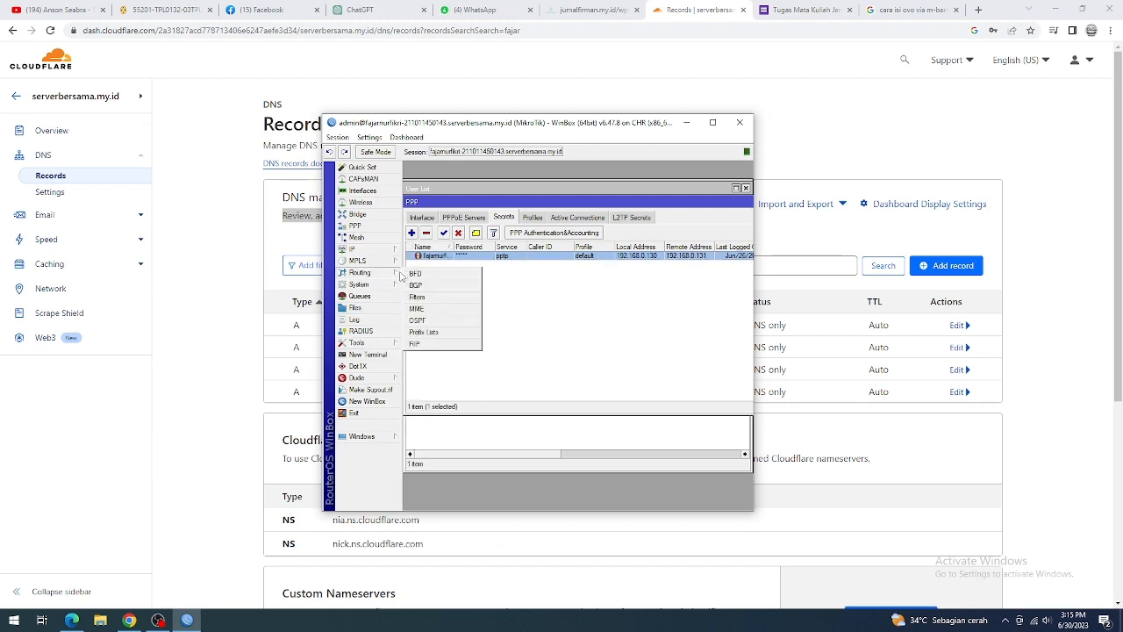
mouse_move(379, 255)
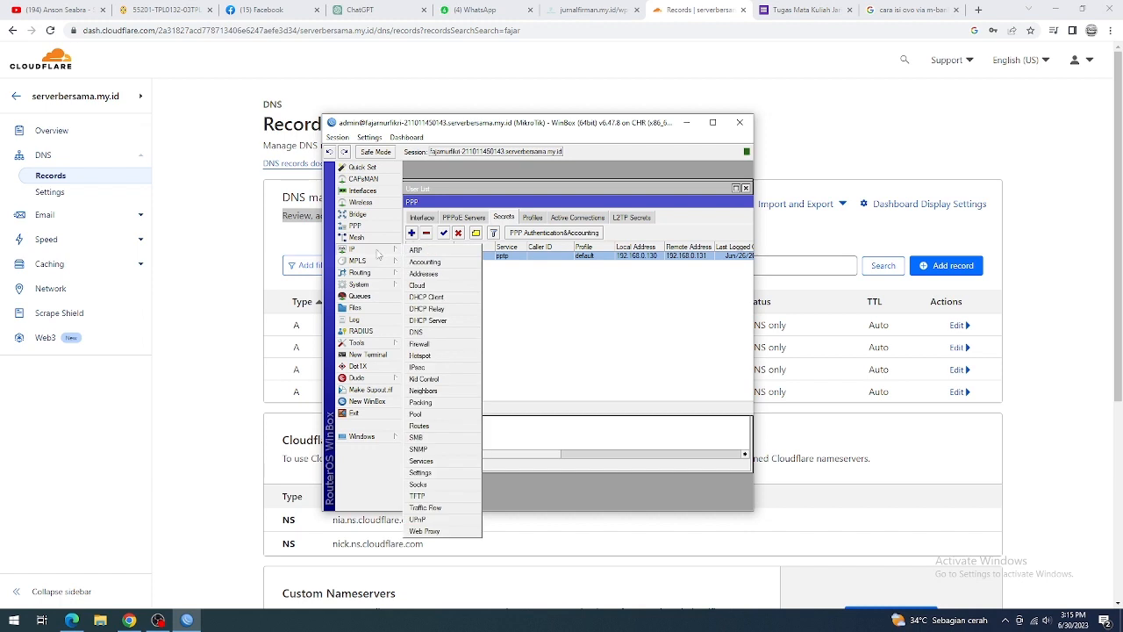
click(429, 344)
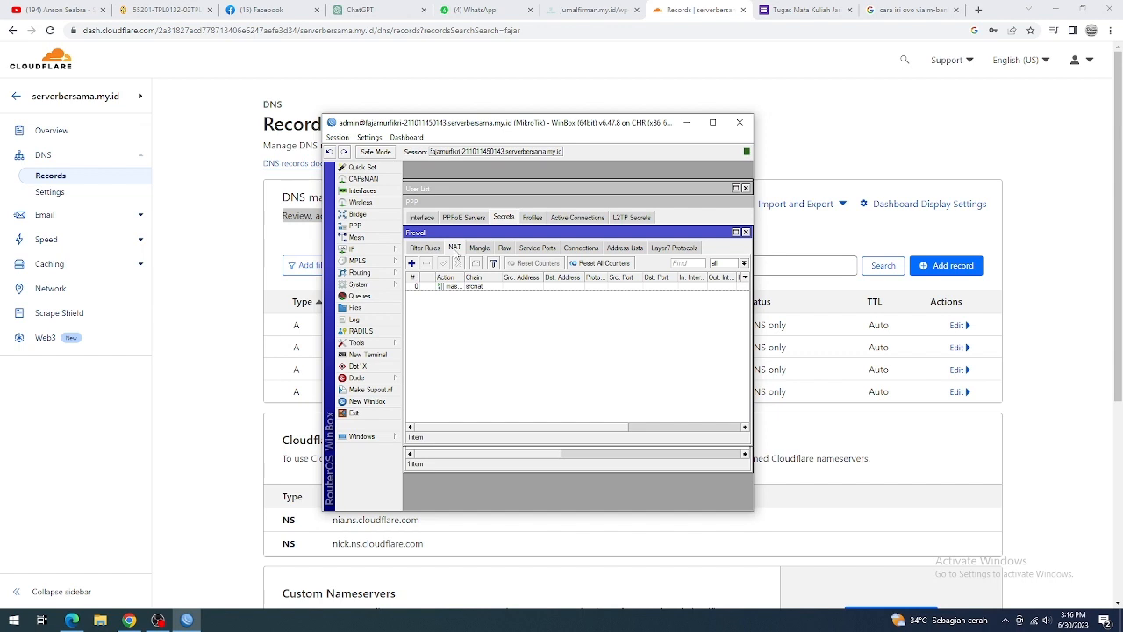
click(411, 263)
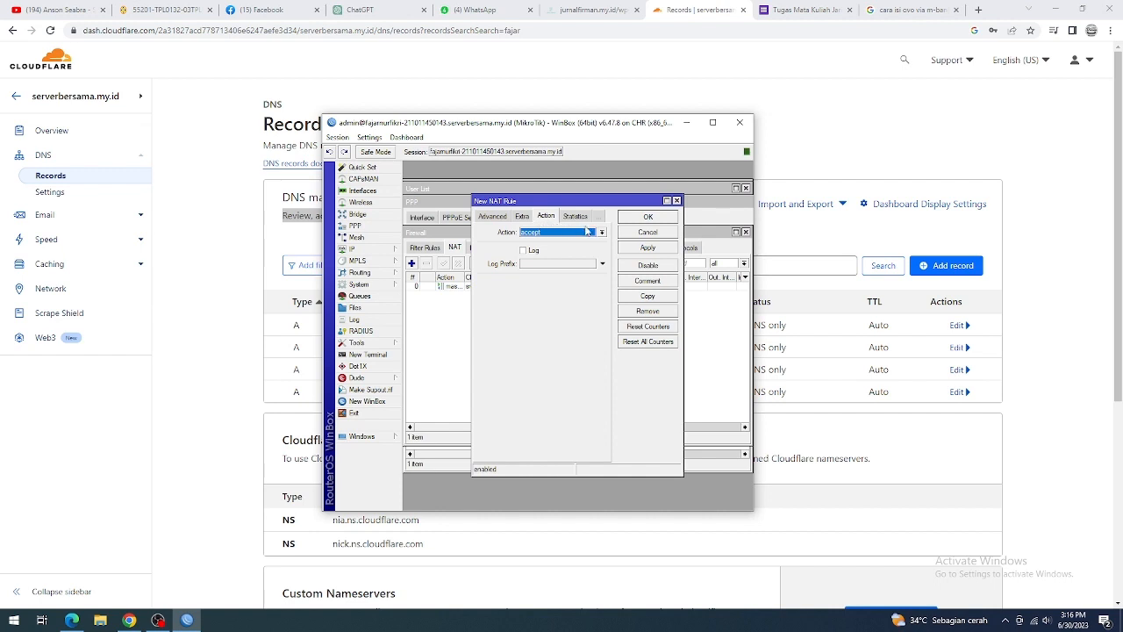
click(602, 232)
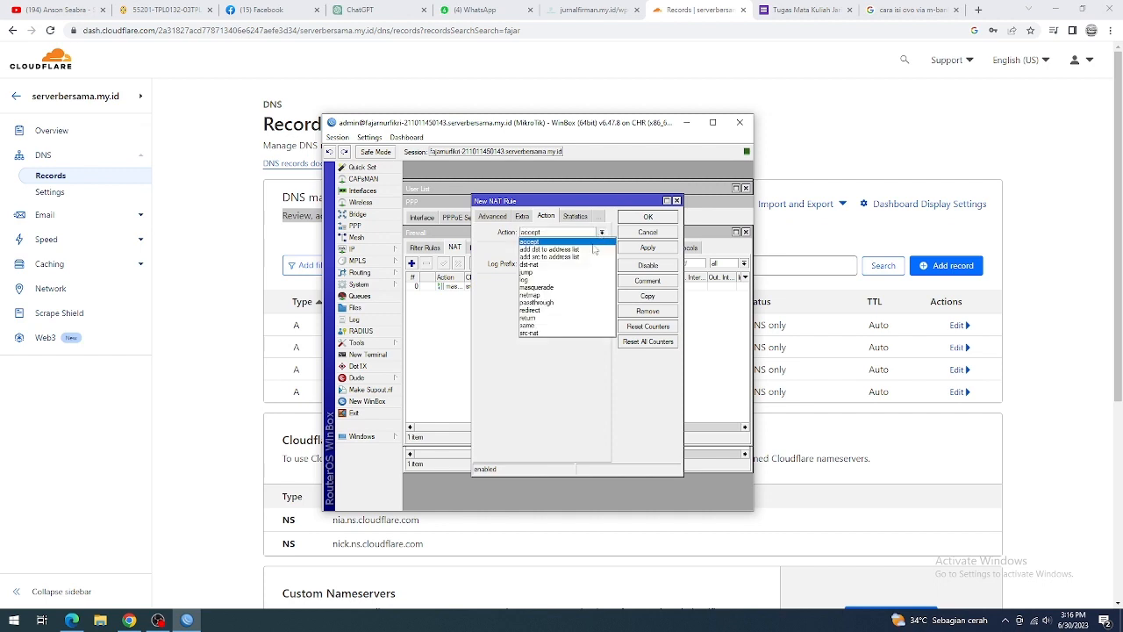
click(550, 288)
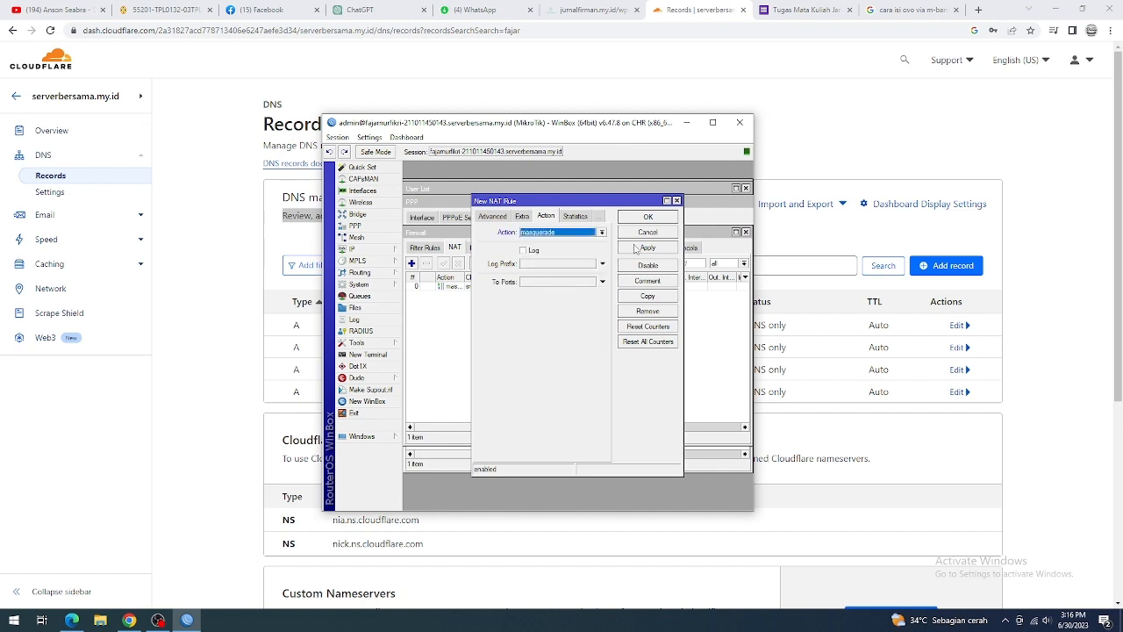
click(677, 201)
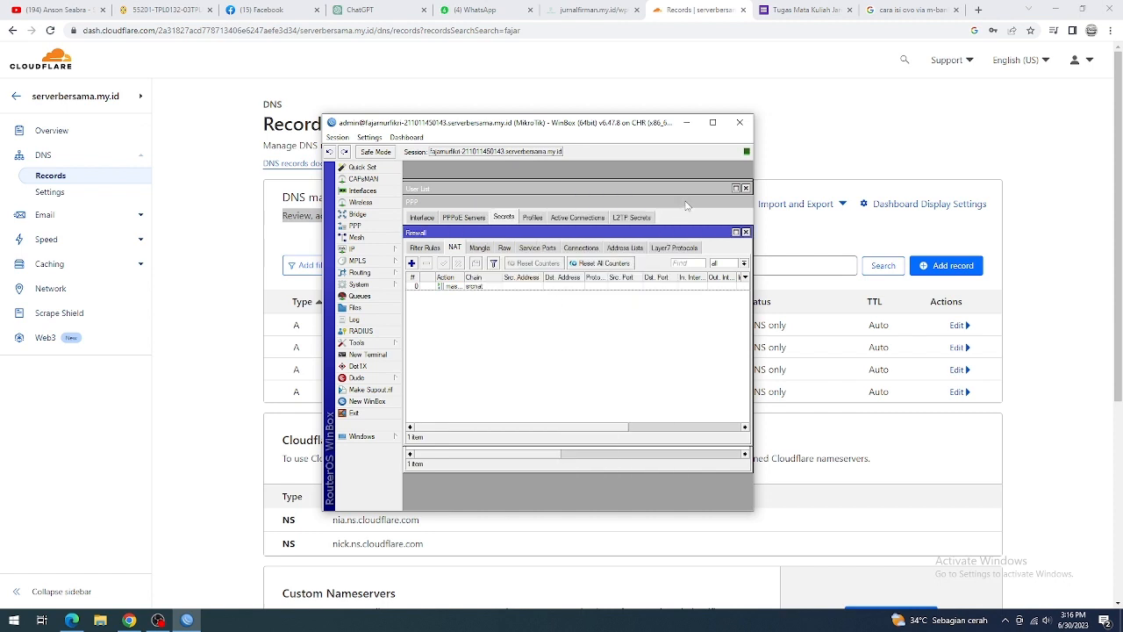
click(745, 231)
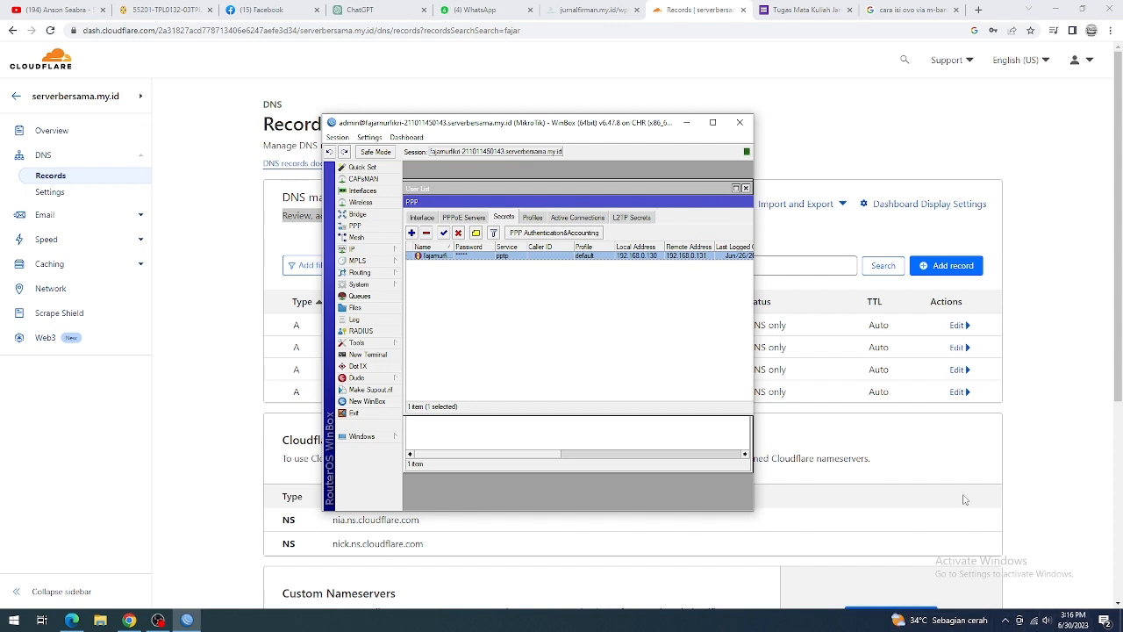
Step: Switch to the Windows Network & Internet settings and start adding a new VPN connection
click(1036, 622)
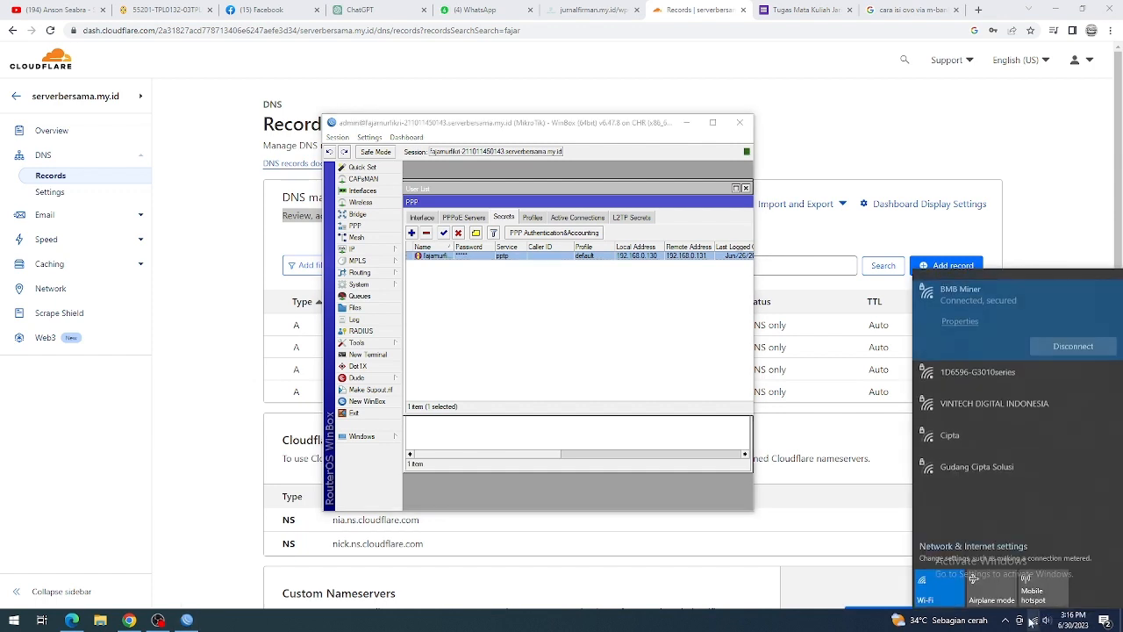
click(986, 547)
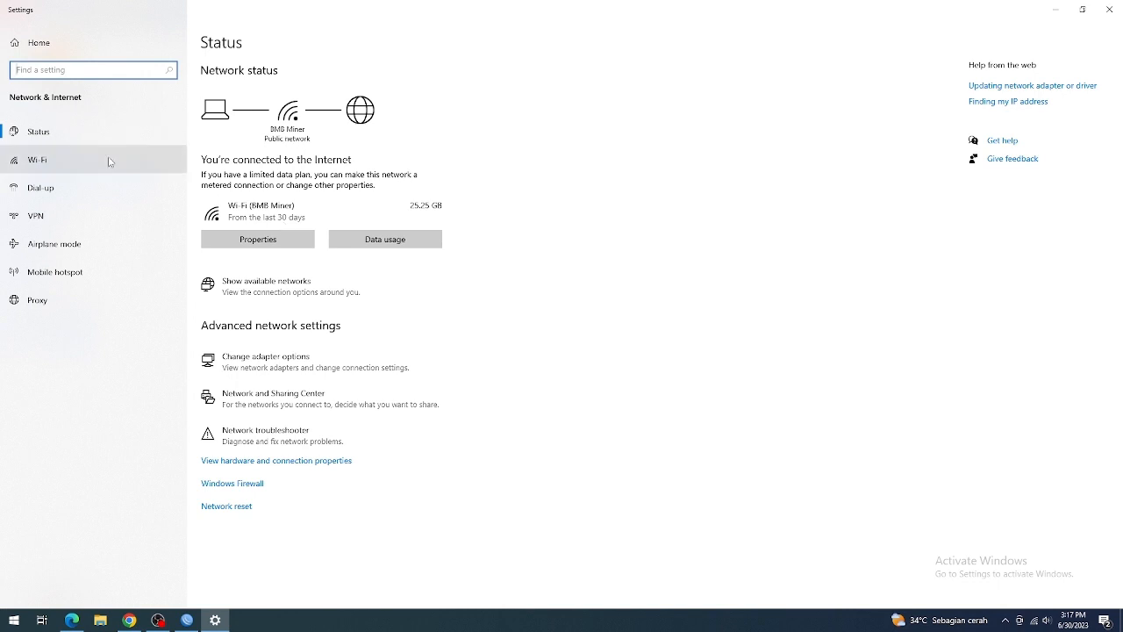
click(60, 215)
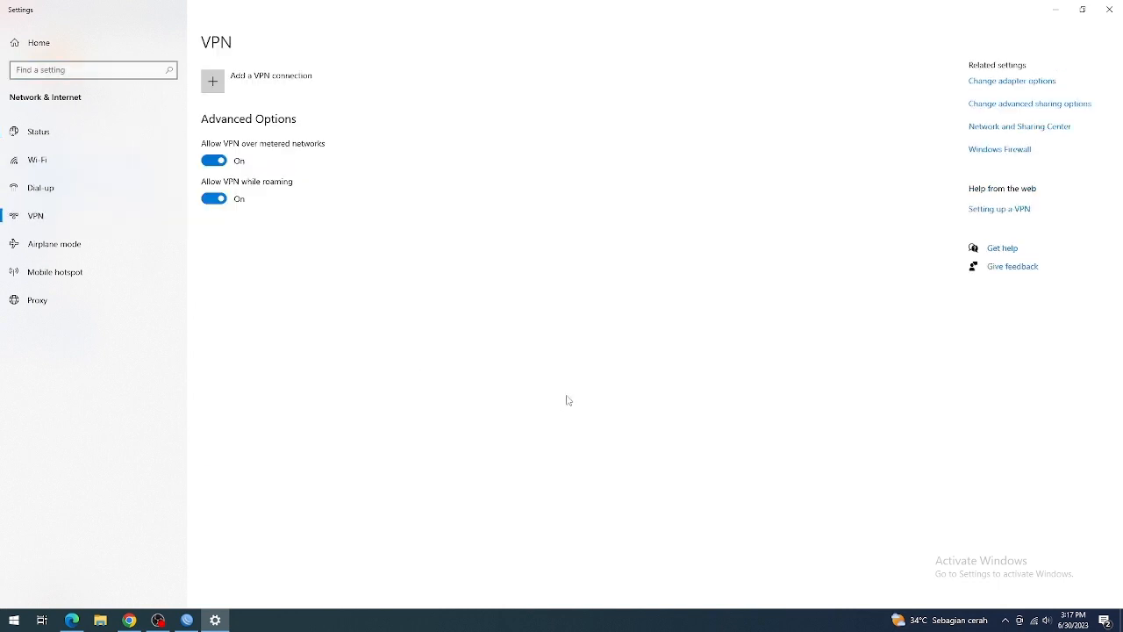
click(217, 82)
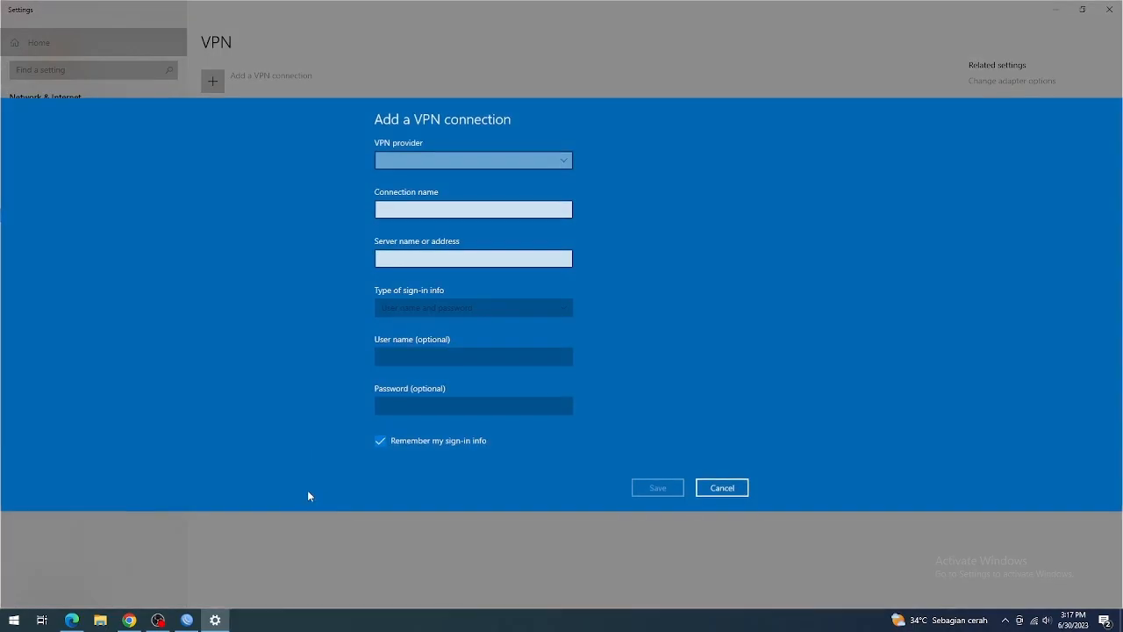
Step: Bring the WinBox window back and place it beside the Windows form for adding a VPN connection
click(158, 620)
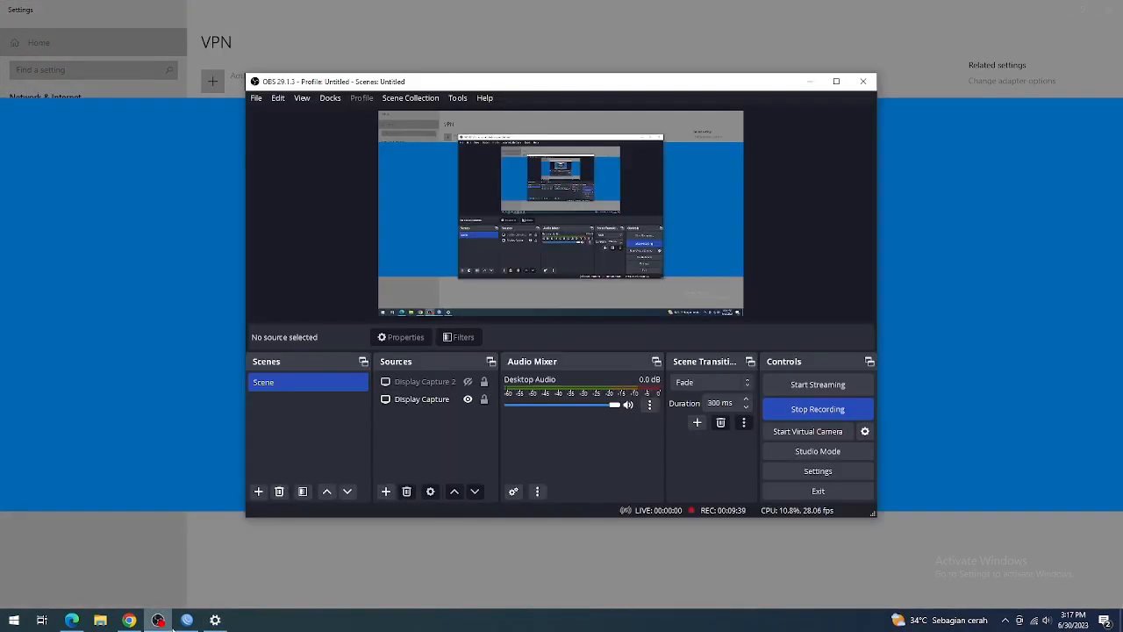
click(171, 627)
click(186, 623)
click(186, 623)
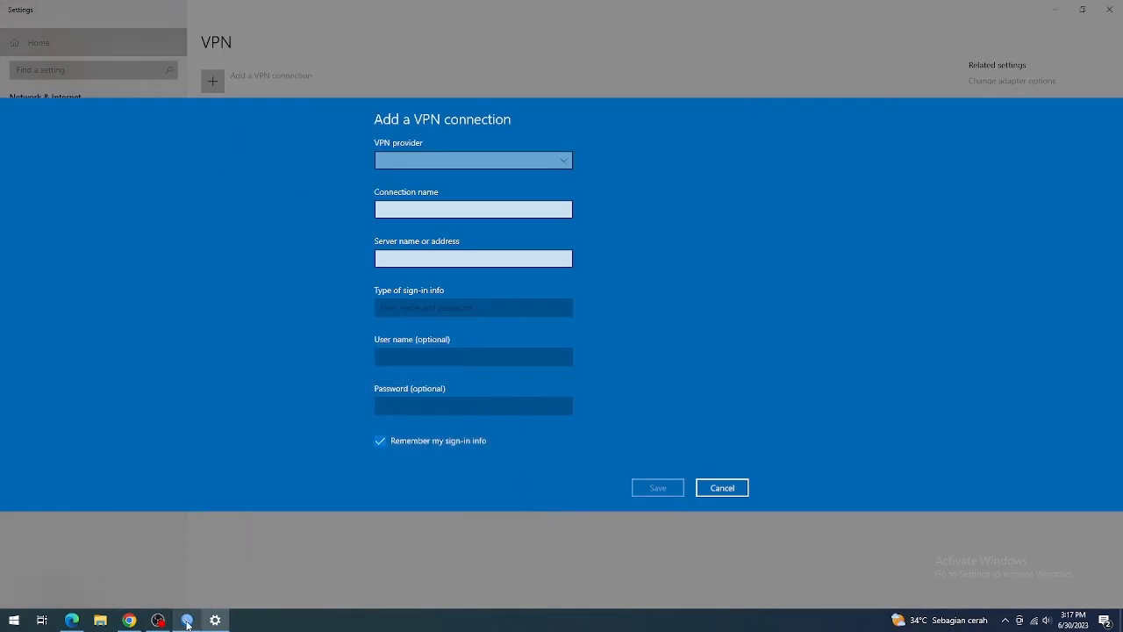
click(187, 624)
drag(550, 125, 869, 96)
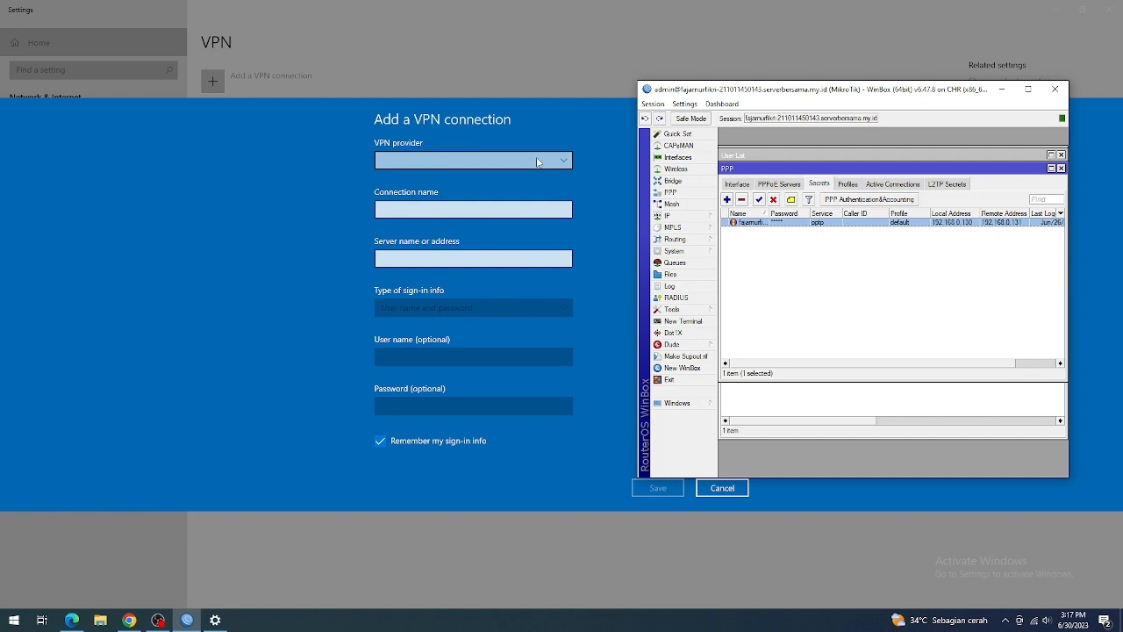
Step: Set the VPN provider to Windows (built-in) and name the connection jajamihaja
click(538, 162)
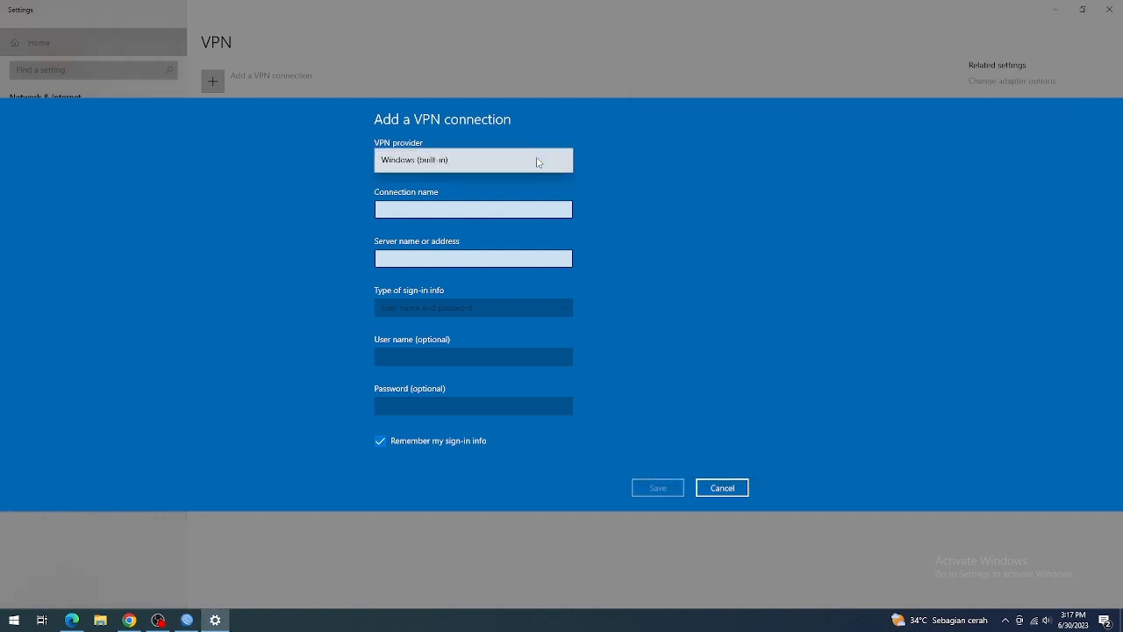
click(539, 158)
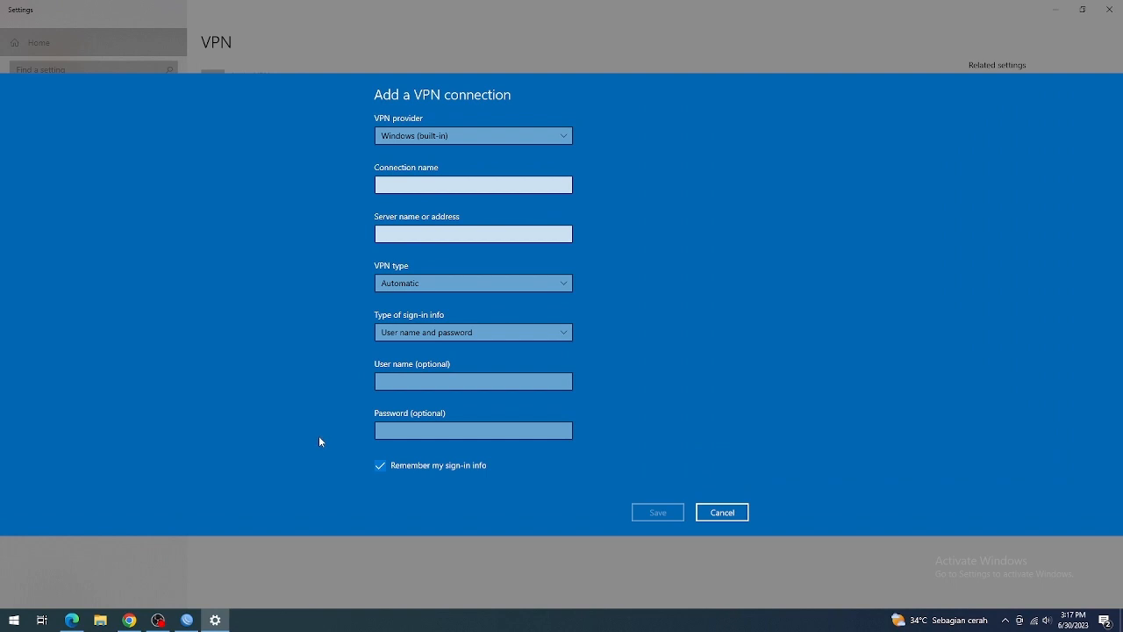
click(425, 182)
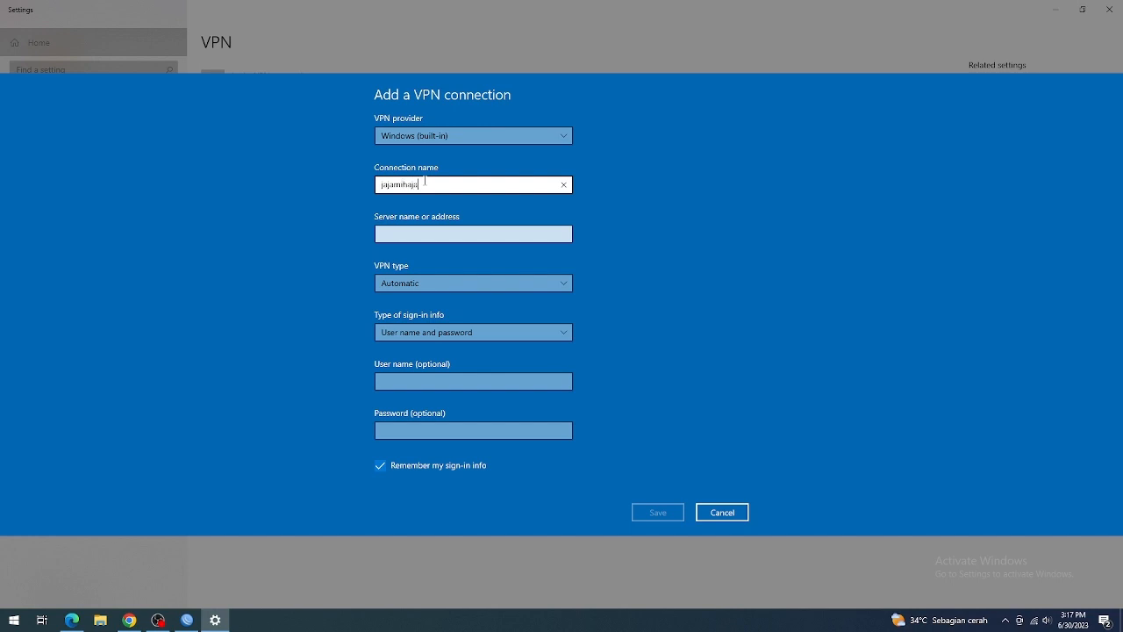
Step: Copy the router's serverbersama.my.id session address from WinBox into the VPN connection's server name
click(444, 232)
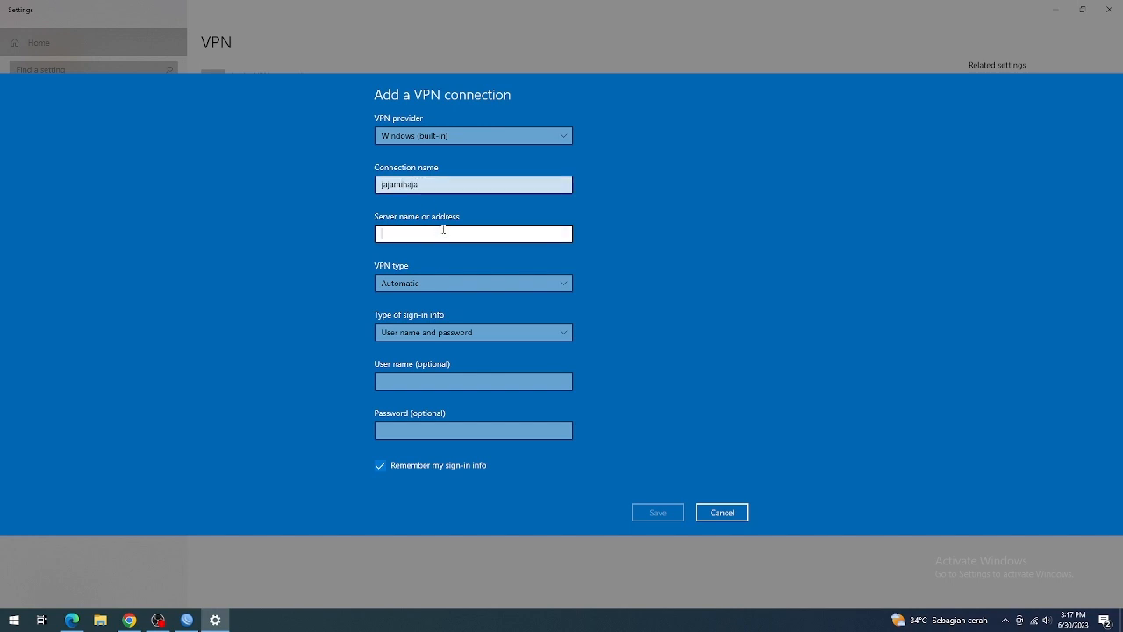
click(187, 620)
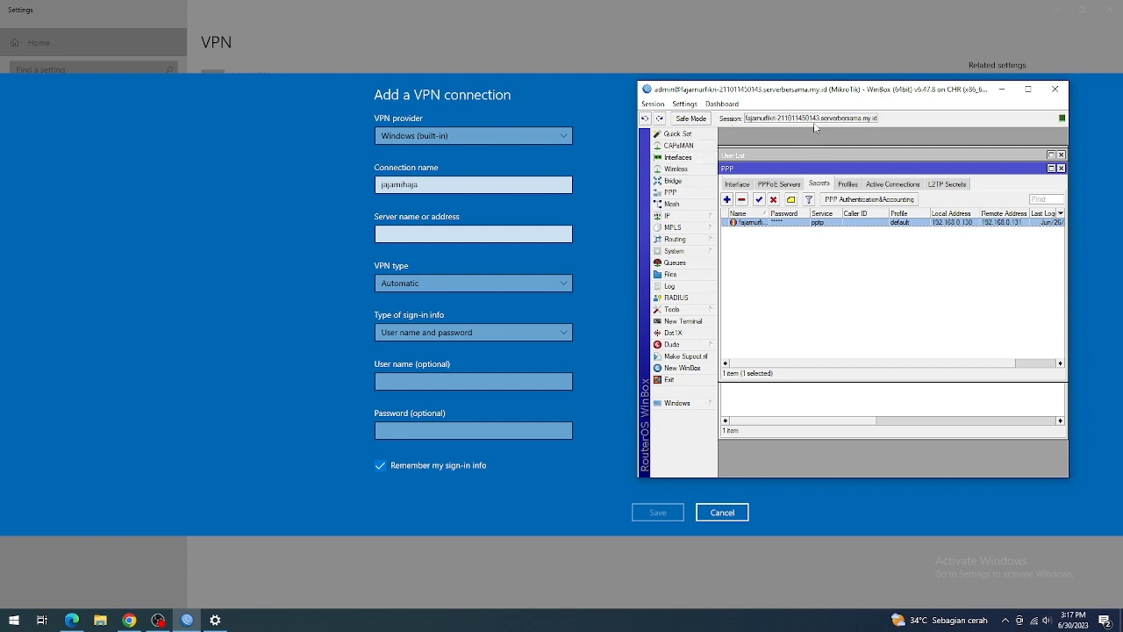
drag(746, 120, 881, 128)
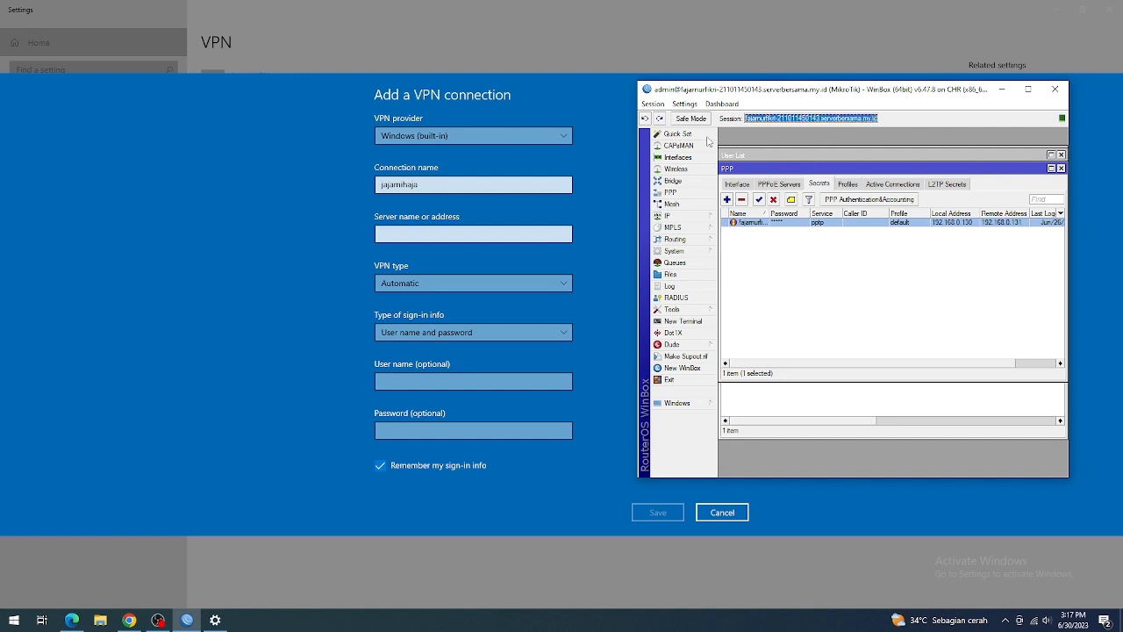
click(562, 234)
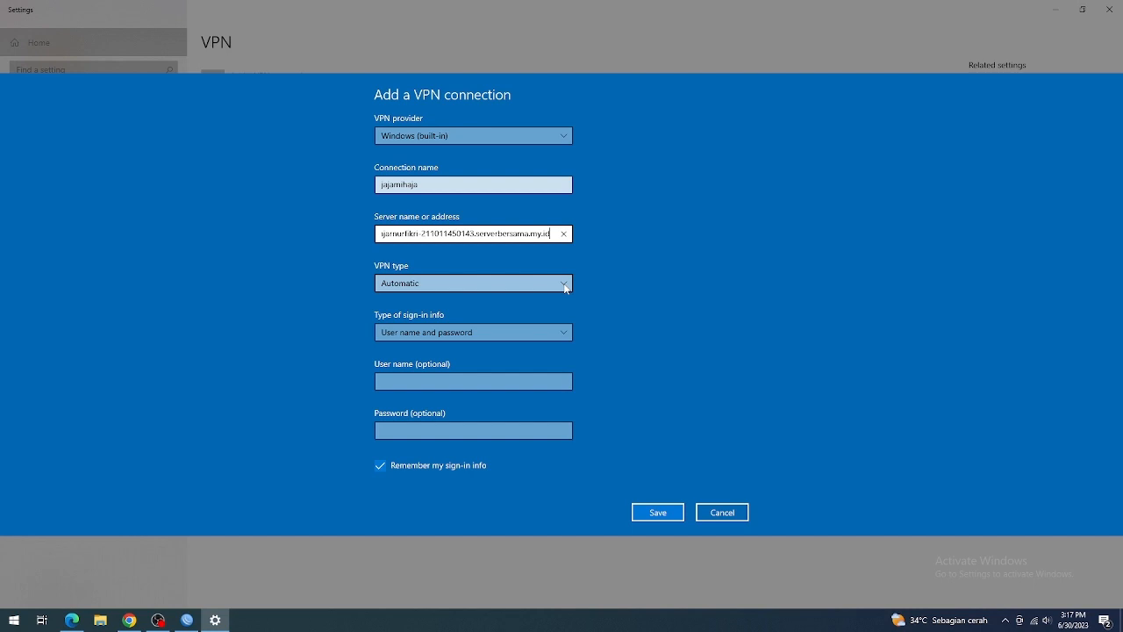
Step: Set the VPN type to Point to Point Tunneling Protocol (PPTP), with user name and password as the sign-in info
click(565, 285)
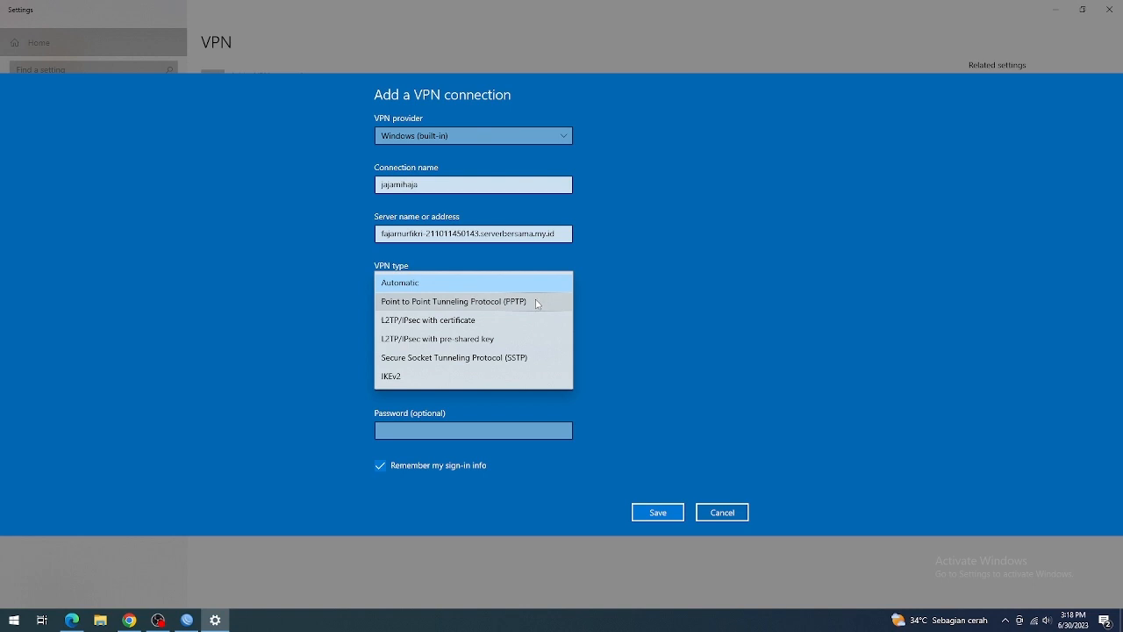
click(537, 303)
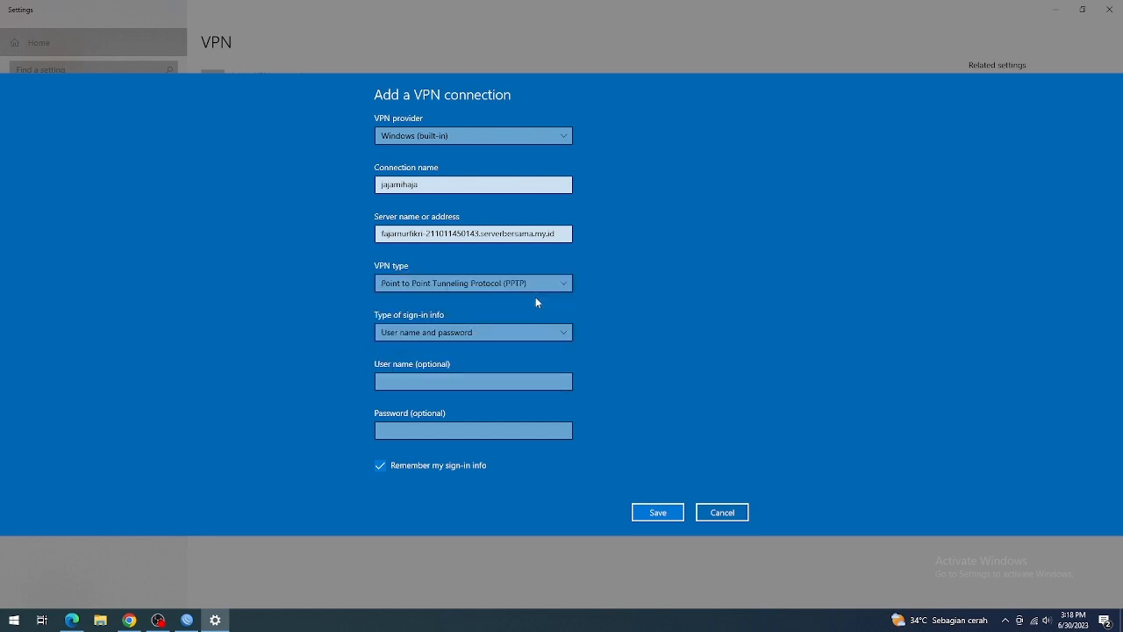
click(543, 342)
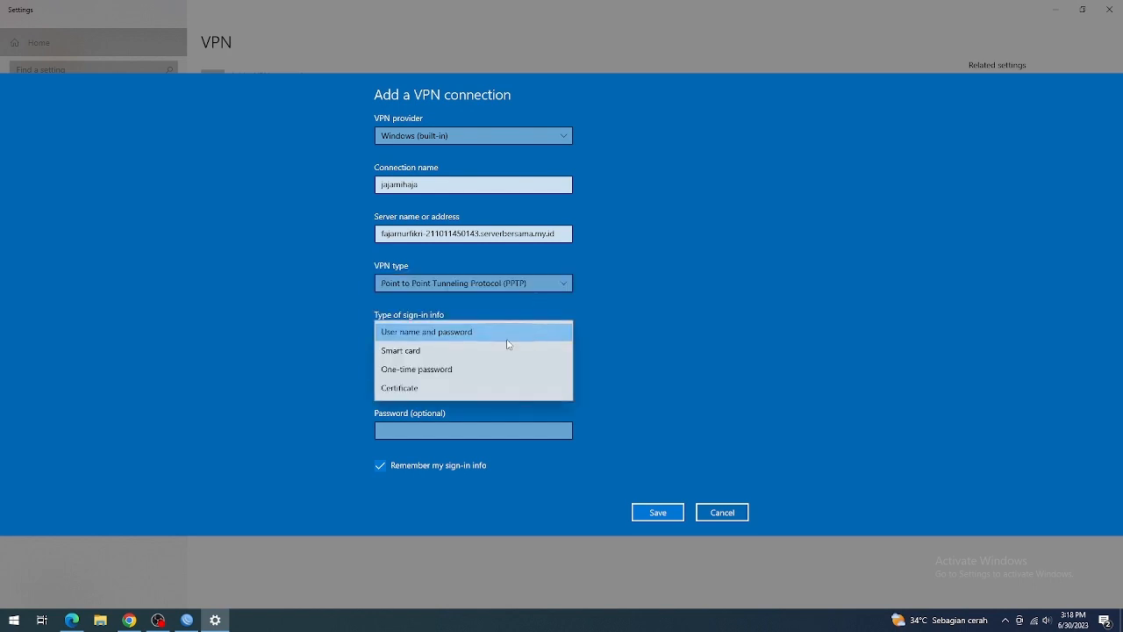
click(508, 339)
key(Tab)
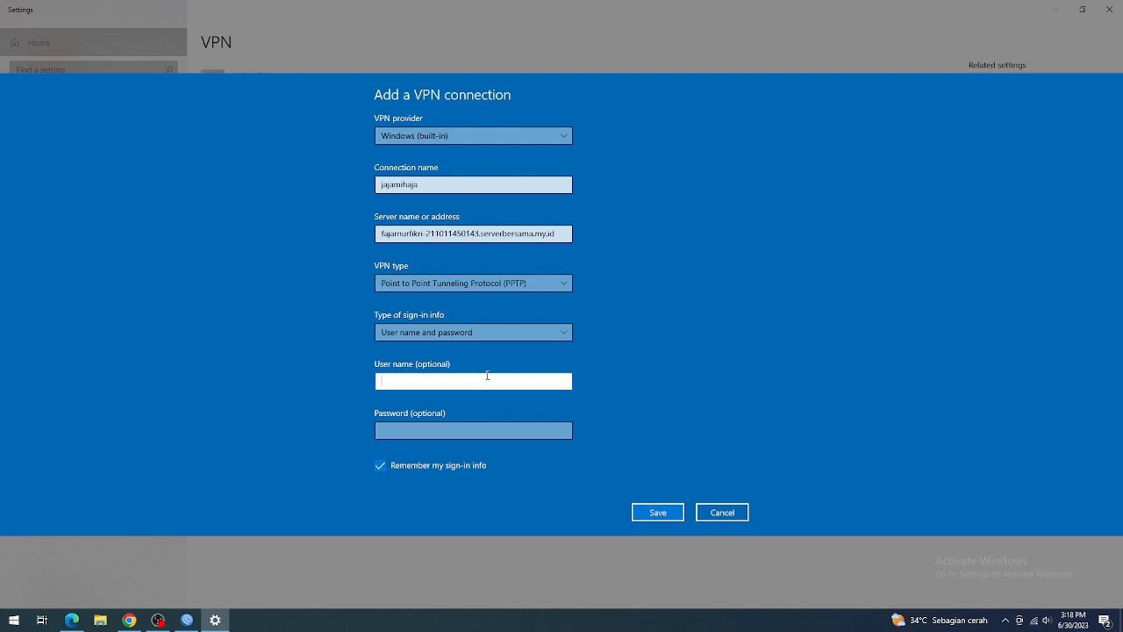
text(jajamihaja)
click(476, 429)
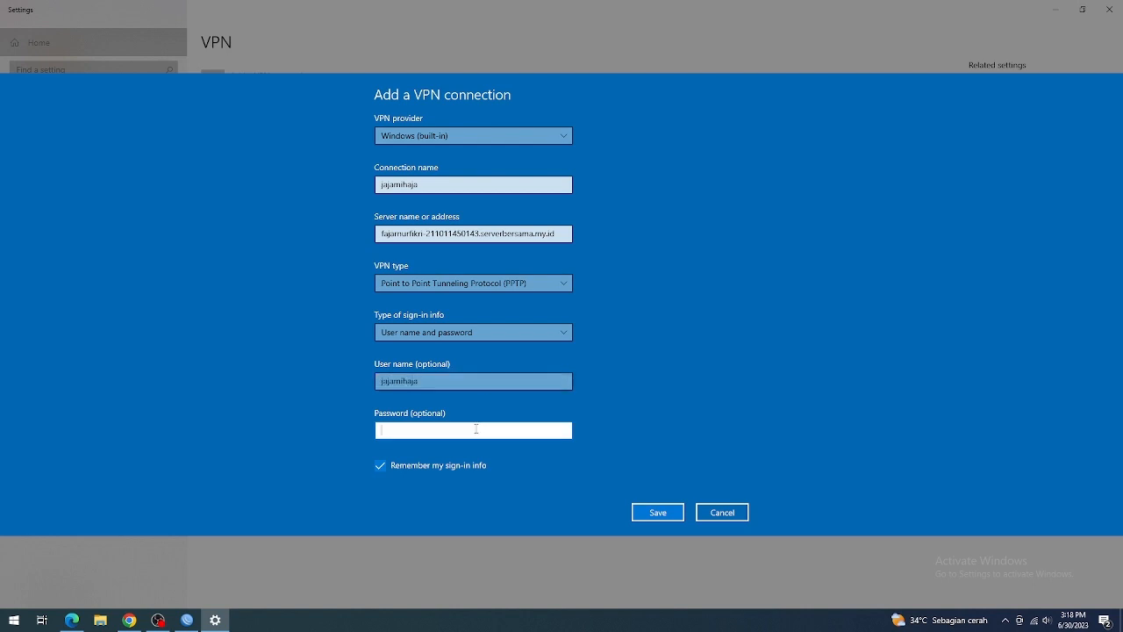